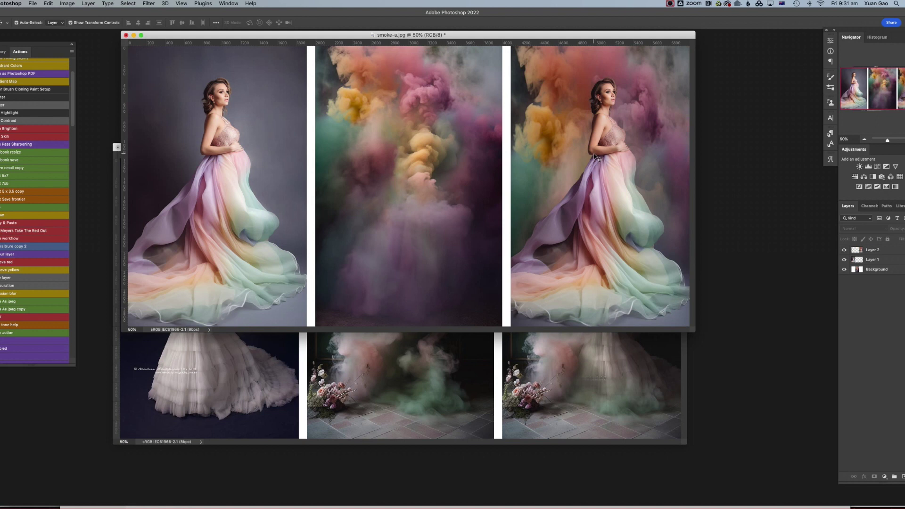
Place 04.jpg from the untitled folder into the Model image document and rasterize the new layer.
left_click(253, 408)
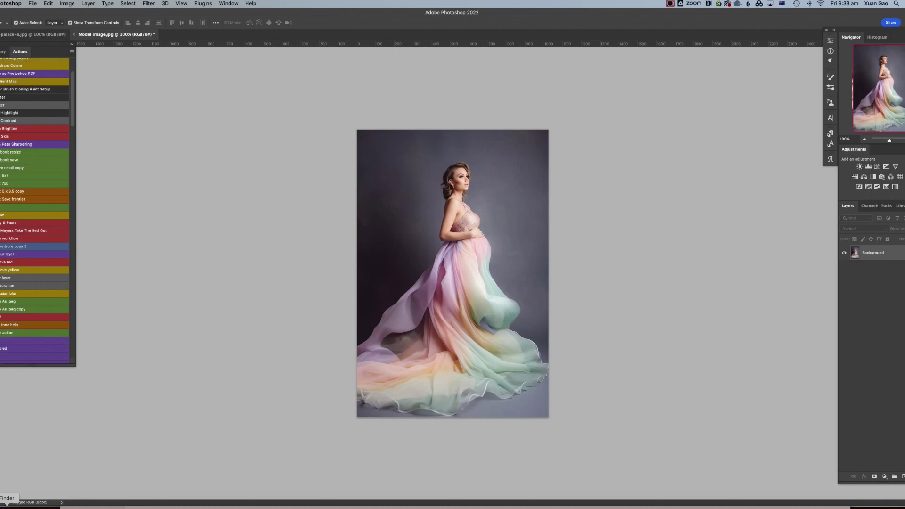
left_click(6, 504)
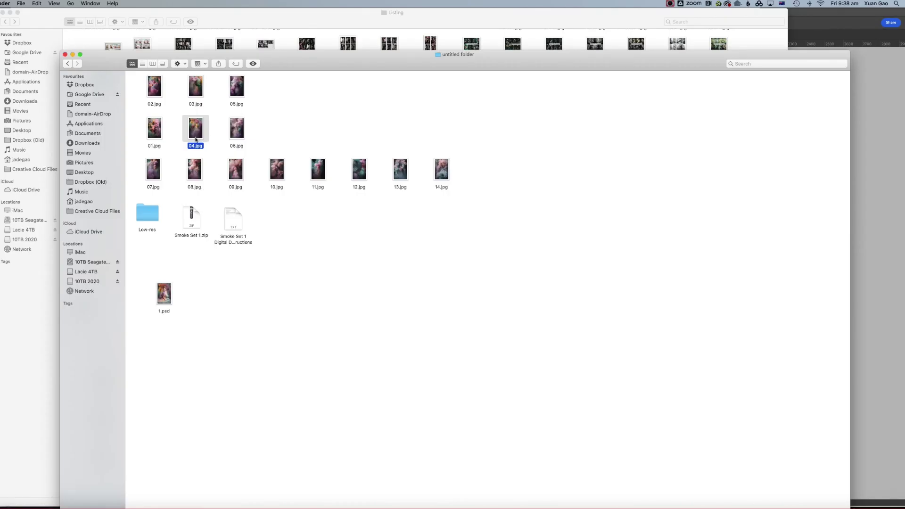
left_click_drag(198, 134, 881, 153)
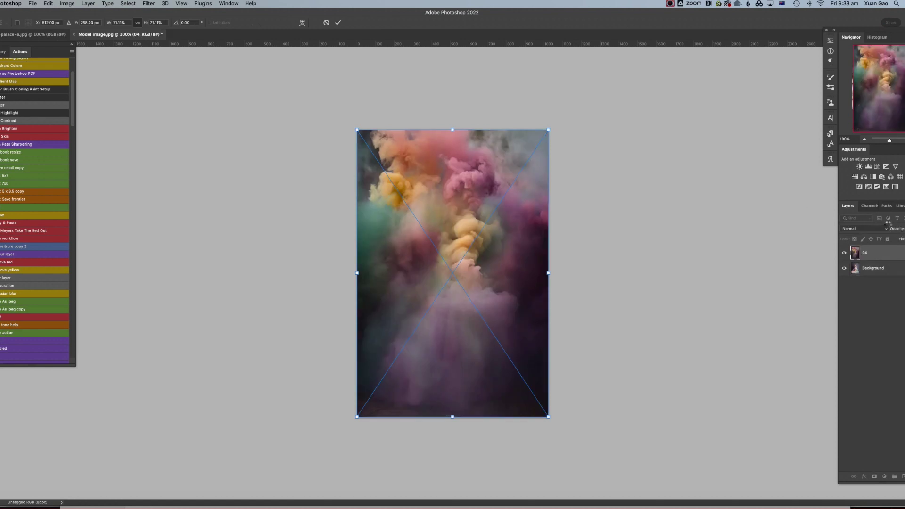
key("Return")
right_click(870, 249)
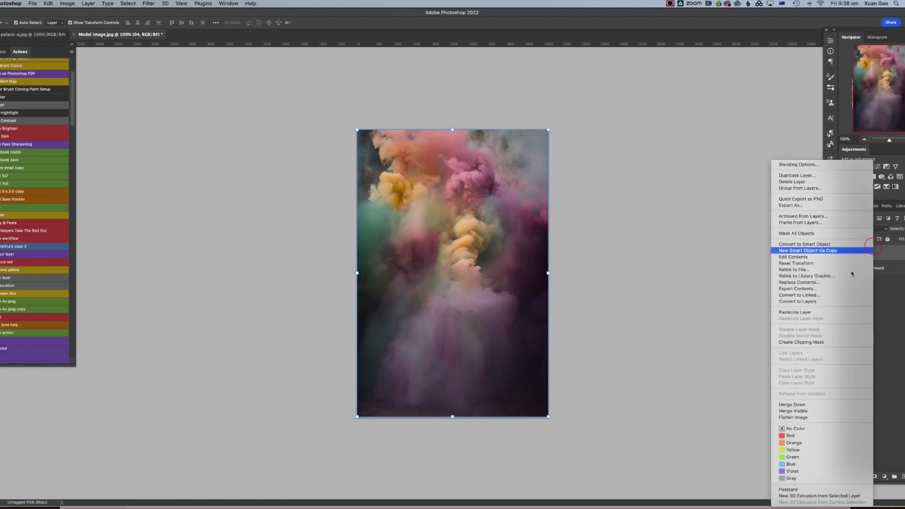
left_click(825, 315)
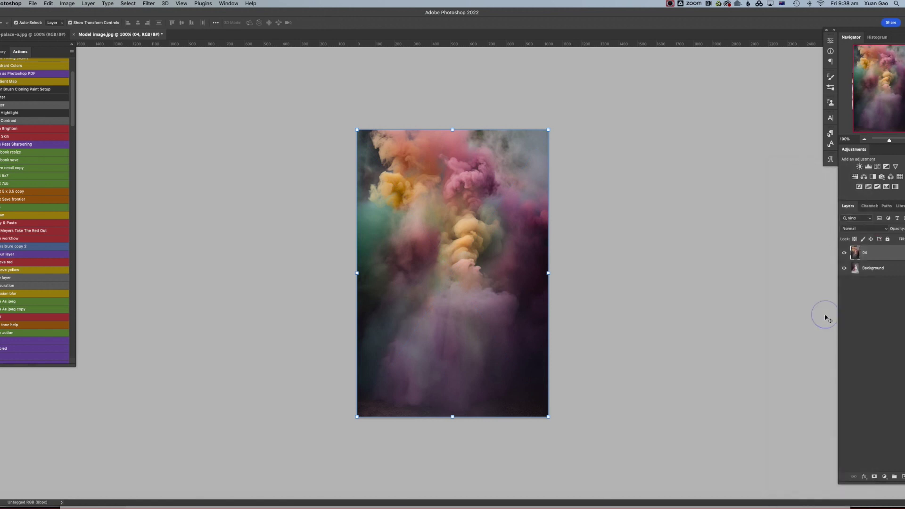
Lower the 04 layer's opacity and enlarge the smoke to about 111%, shifting it down and to the right over the model.
left_click(904, 228)
left_click_drag(904, 238, 898, 239)
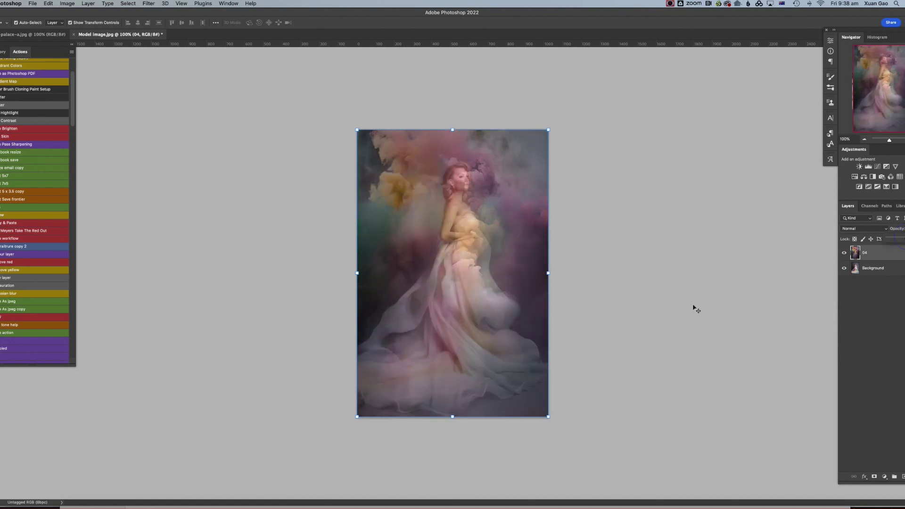
left_click(480, 271)
left_click_drag(358, 130, 346, 114)
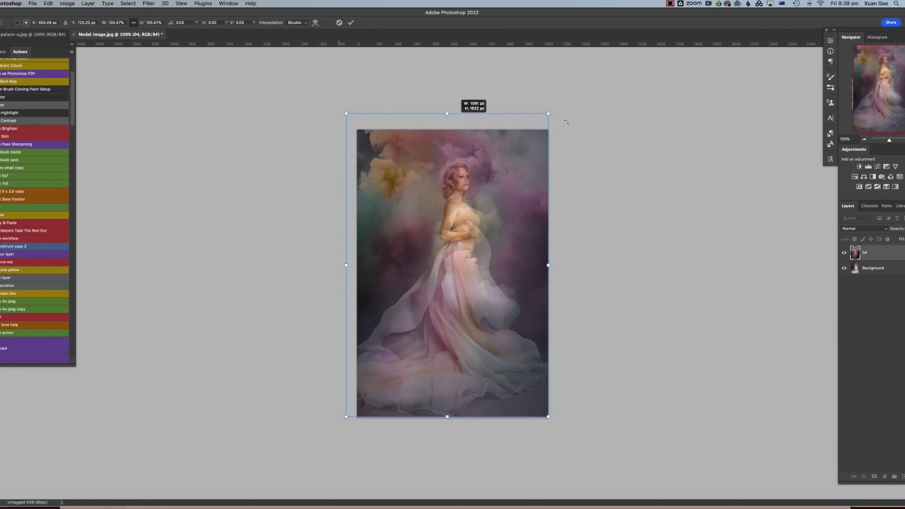
left_click_drag(550, 113, 558, 105)
left_click_drag(521, 162, 452, 179)
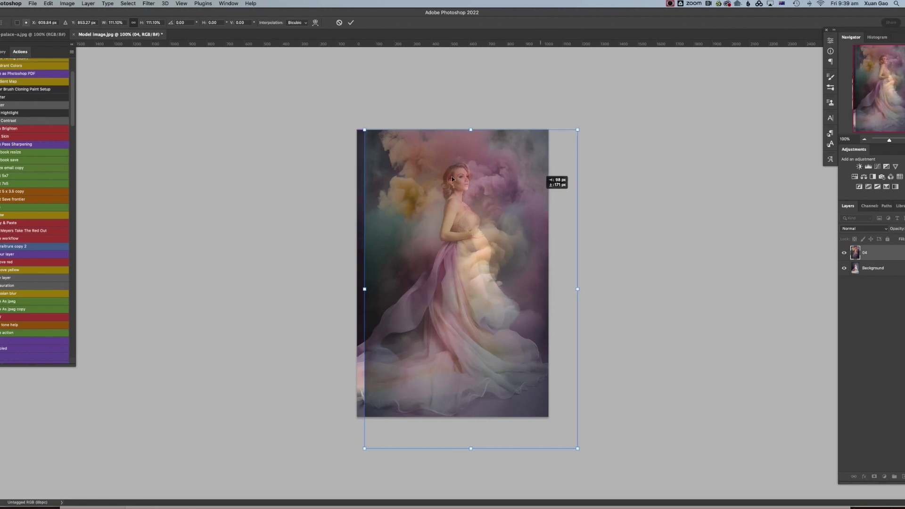
Enlarge the smoke layer further so it extends past the canvas's top, right and bottom edges, and restore its full opacity.
left_click_drag(368, 148, 363, 127)
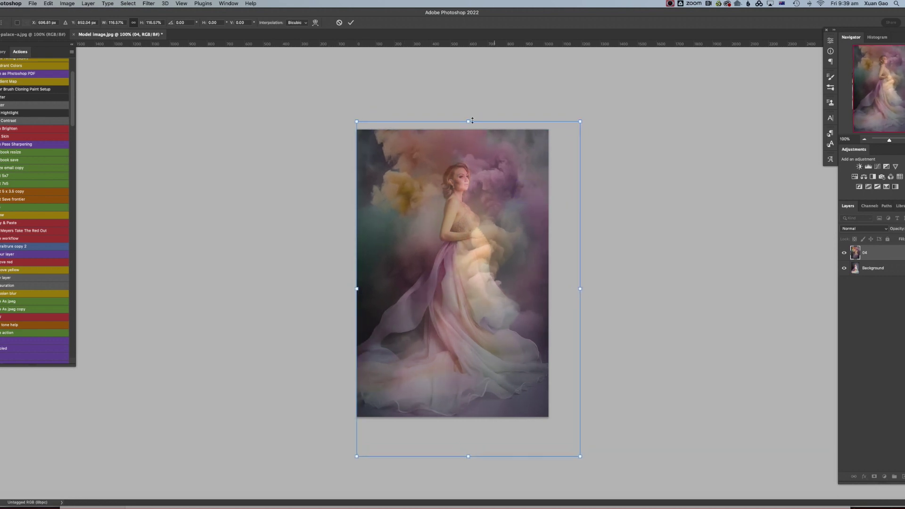
left_click_drag(471, 121, 469, 113)
left_click_drag(580, 456, 599, 482)
left_click_drag(361, 297, 359, 297)
key("Return")
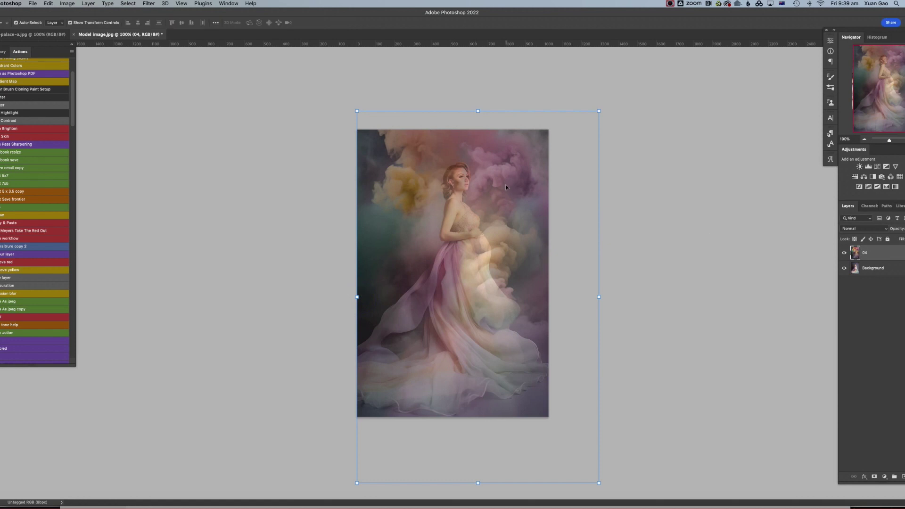
left_click(895, 228)
left_click_drag(894, 228, 892, 232)
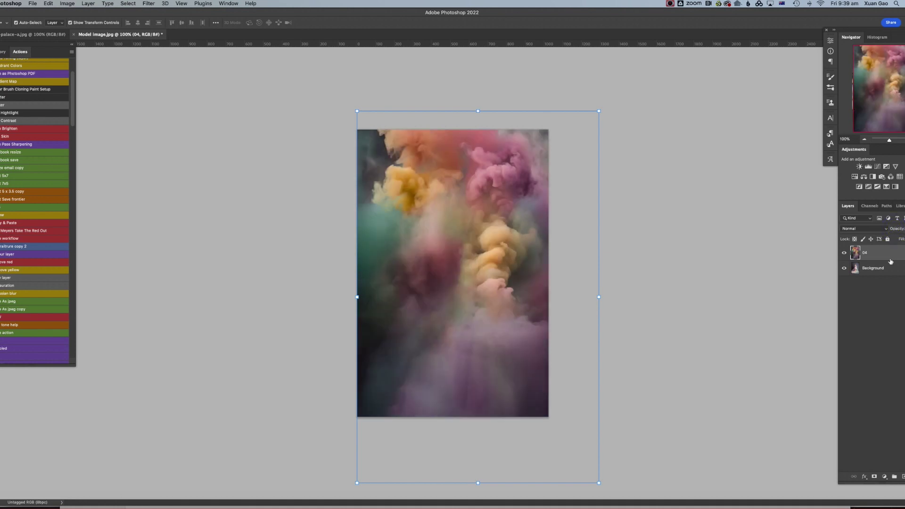
Duplicate the Background layer and place the copy above the 04 smoke layer.
left_click(878, 271)
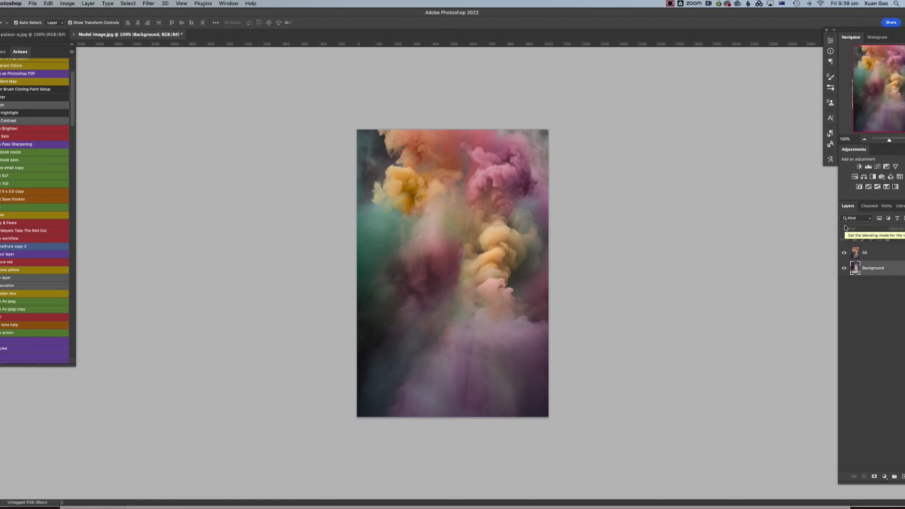
key("super+j")
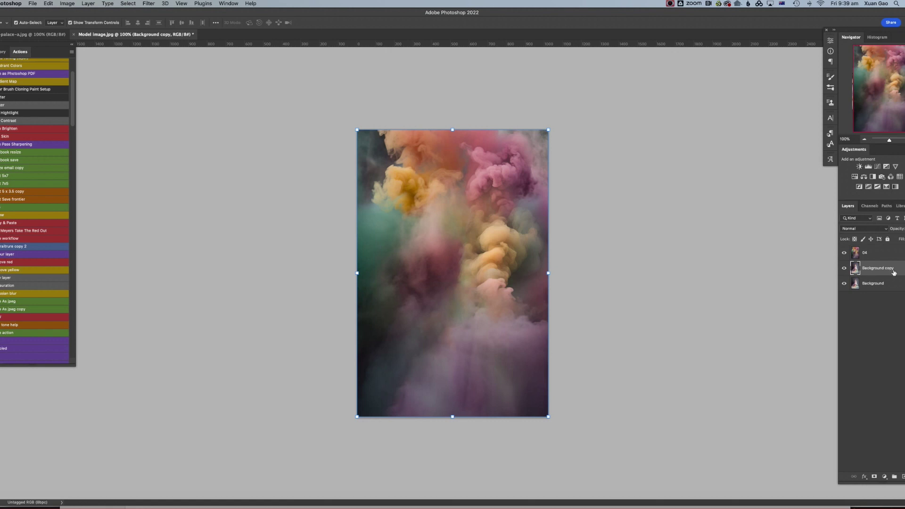
left_click_drag(895, 272, 880, 260)
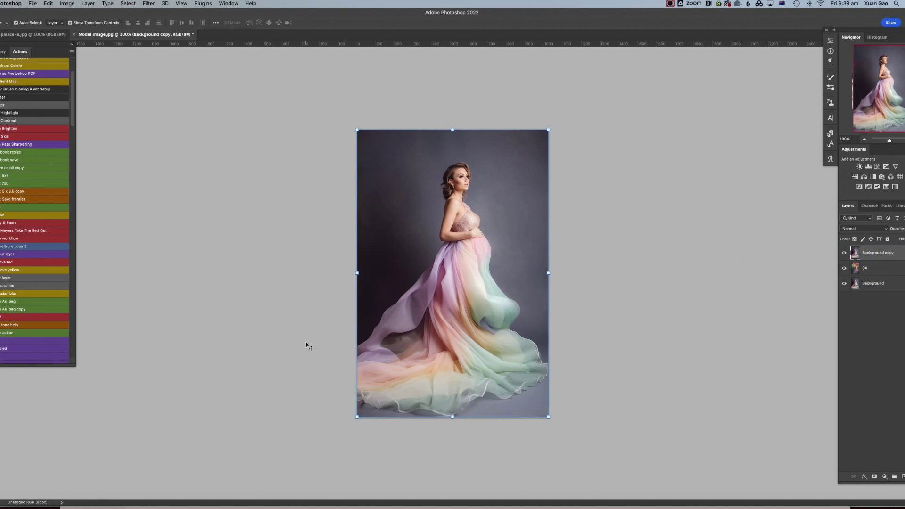
Select the model with Select Subject and mask the Background copy layer with that selection.
left_click(1, 86)
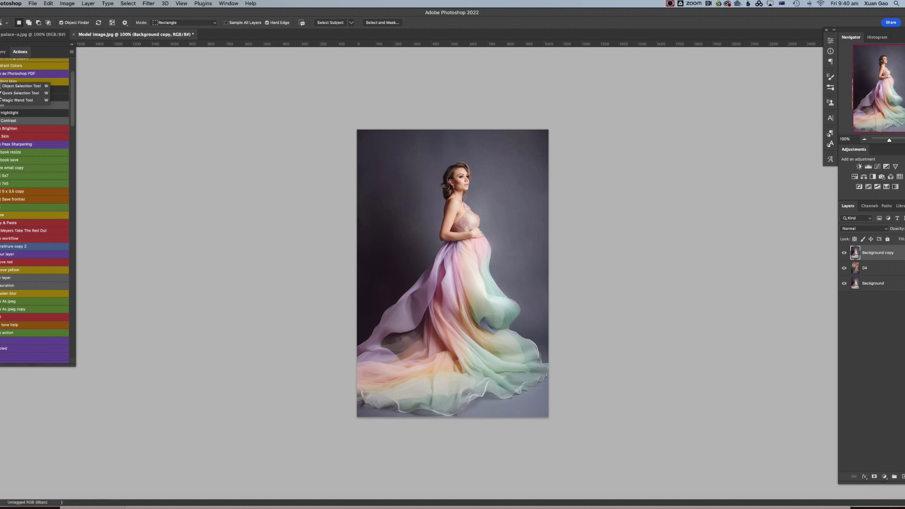
left_click(7, 87)
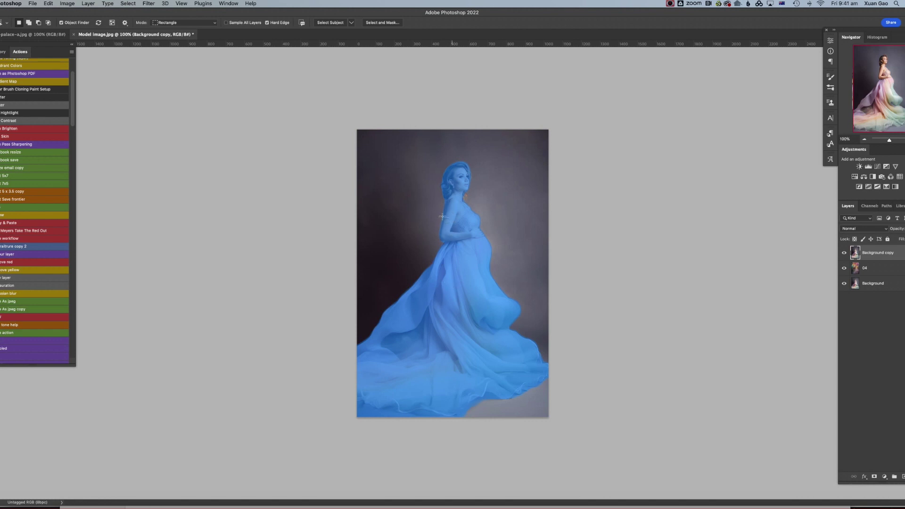
left_click(327, 23)
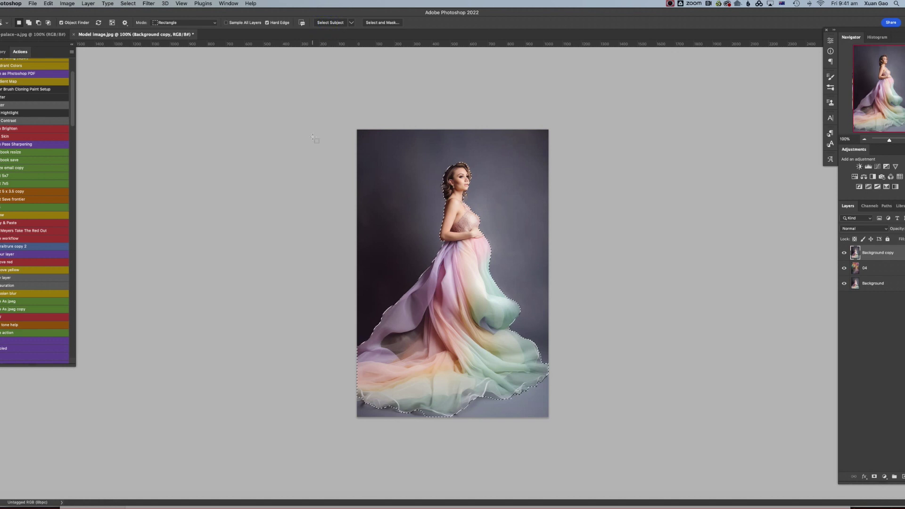
left_click(874, 477)
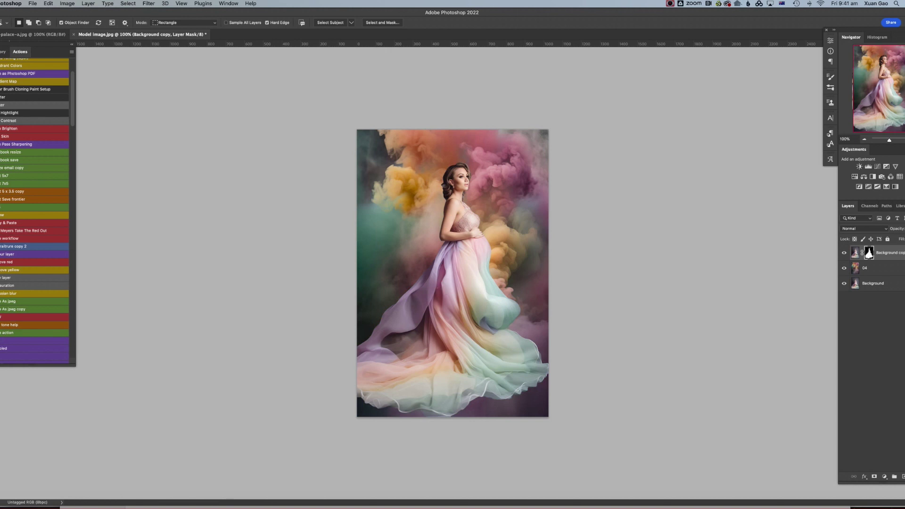
Brush the studio floor back in around the gown's hem on the Background copy mask at 20% opacity with a soft 548 px brush, and reduce the brush to 201 px.
key("b")
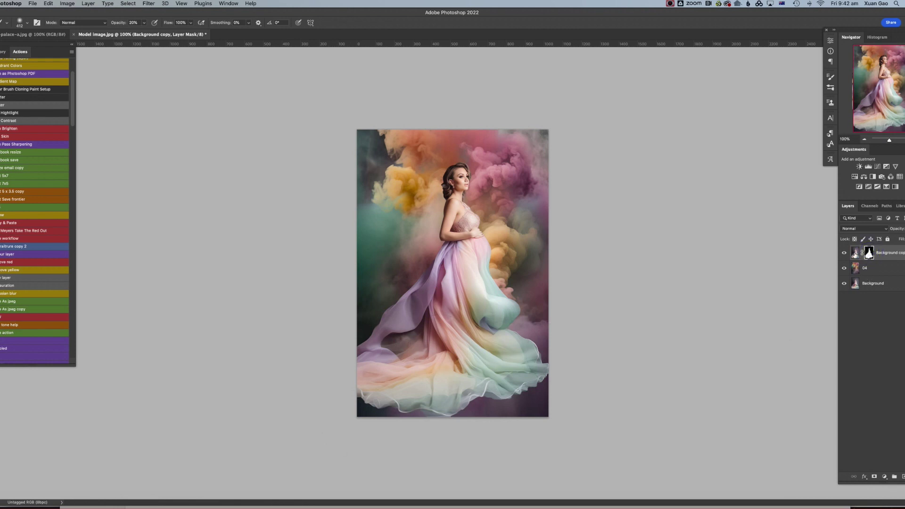
left_click(354, 400)
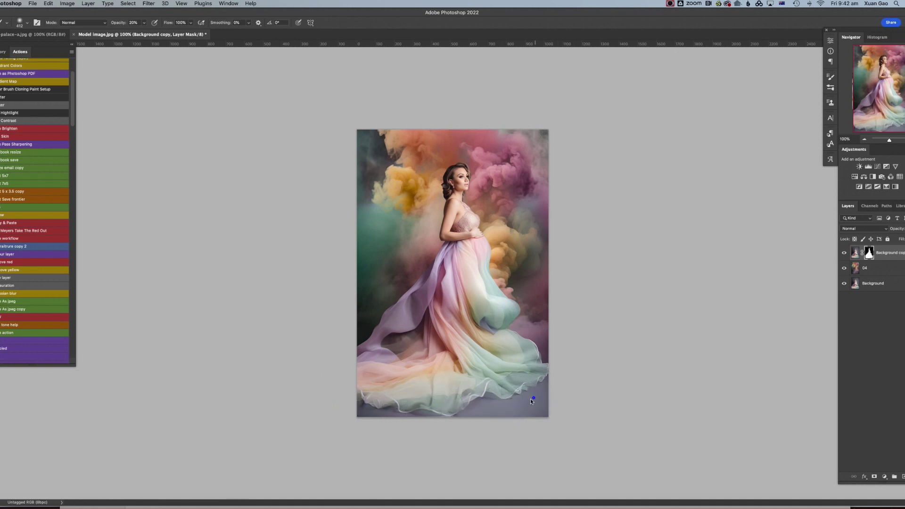
left_click(479, 404)
type("140")
key("Return")
left_click(356, 392)
left_click(546, 379)
right_click(454, 375)
left_click_drag(521, 391, 530, 391)
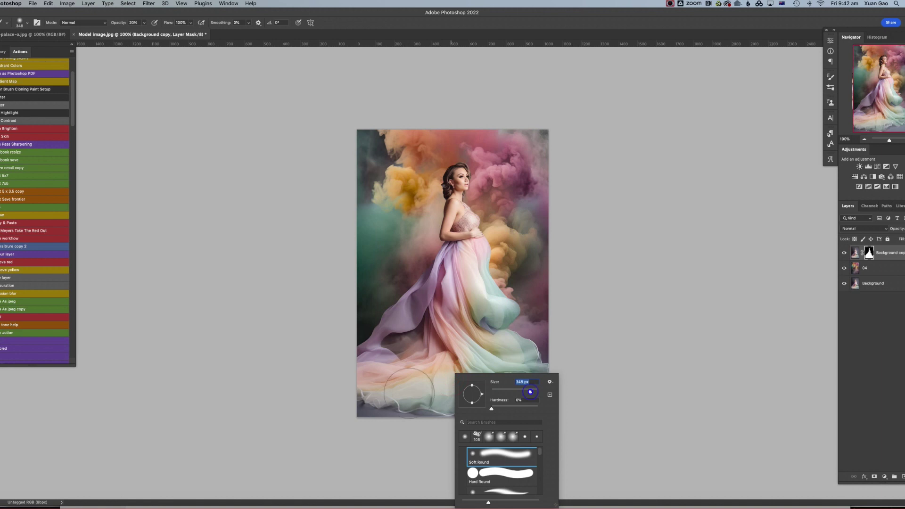
left_click(354, 401)
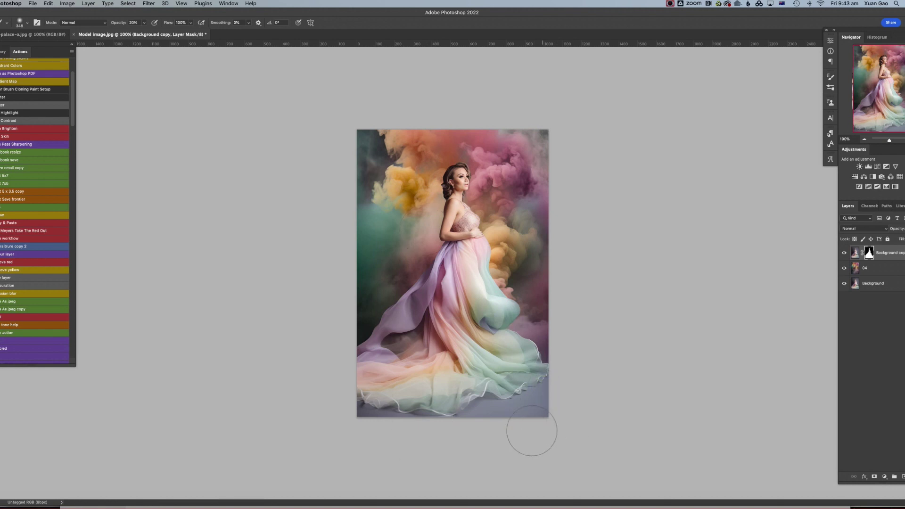
right_click(446, 210)
left_click(660, 178)
Add an Exposure adjustment layer above the Background copy and clip it to that layer.
left_click(854, 253)
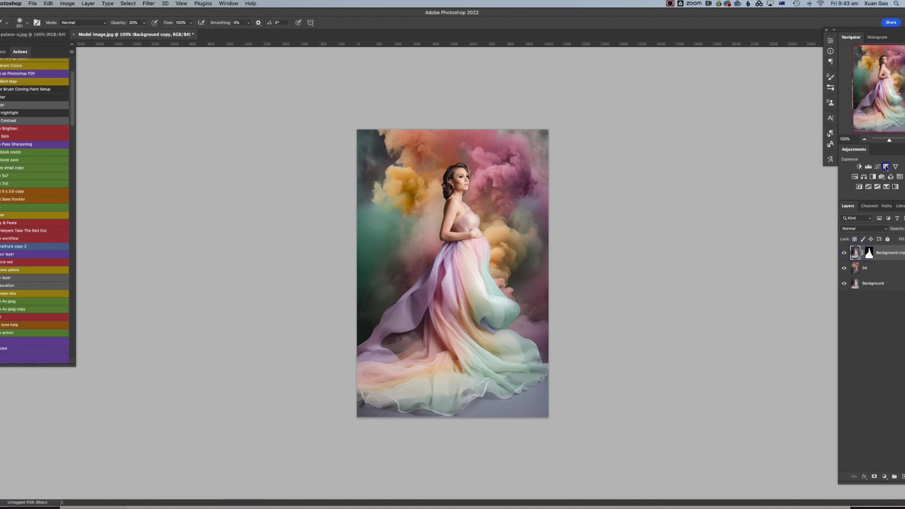
left_click(887, 166)
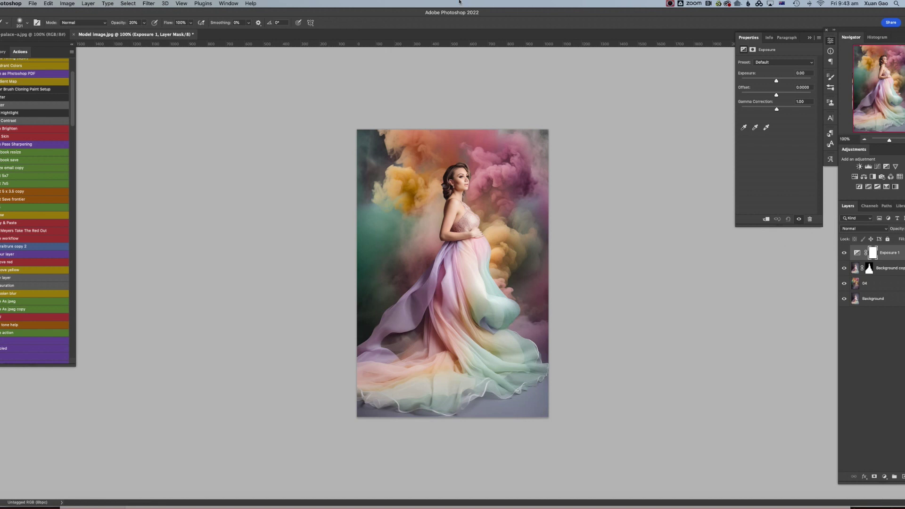
key("super+alt+g")
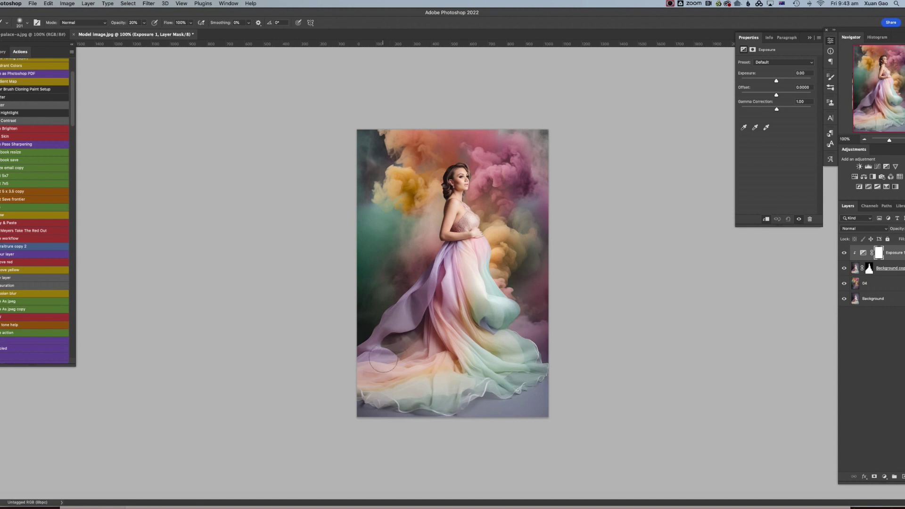
key("super+alt+g")
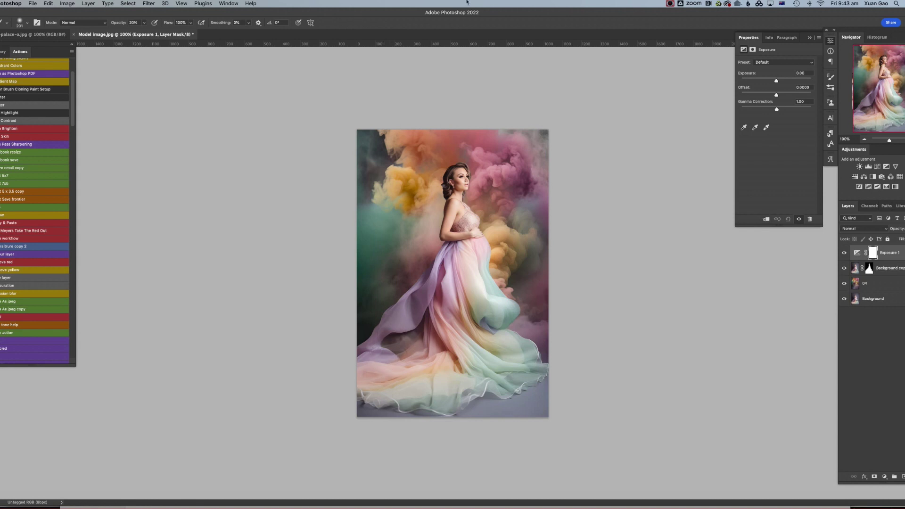
key("super+alt+g")
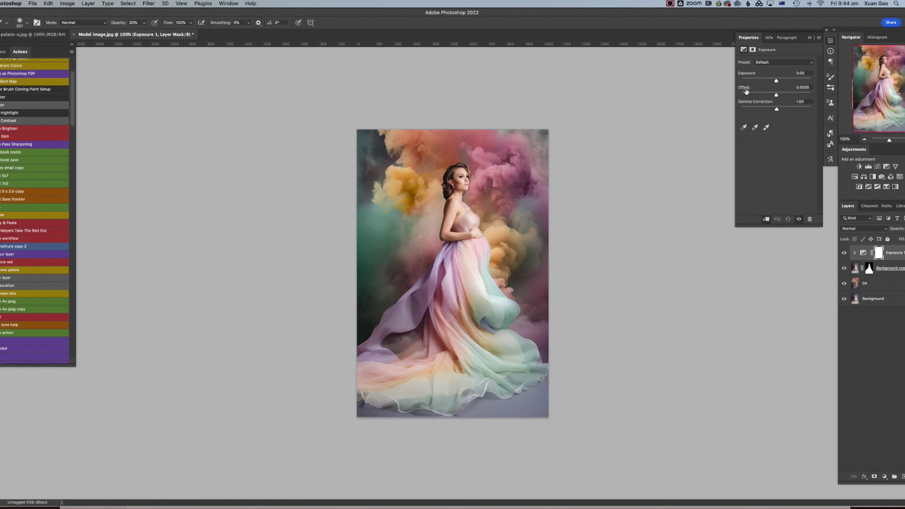
Set the Exposure adjustment's offset to 0.008, nudge it down slightly, and compare the image with the adjustment hidden and shown.
left_click(805, 88)
left_click_drag(780, 95, 778, 95)
left_click(807, 87)
type("0.008")
key("Return")
key("Down")
key("Down")
key("Down")
left_click(845, 253)
left_click(845, 253)
left_click(809, 88)
Add a Levels adjustment with midtones 0.78 and output white 229, clipped to the Background copy beneath the Exposure layer.
left_click(869, 168)
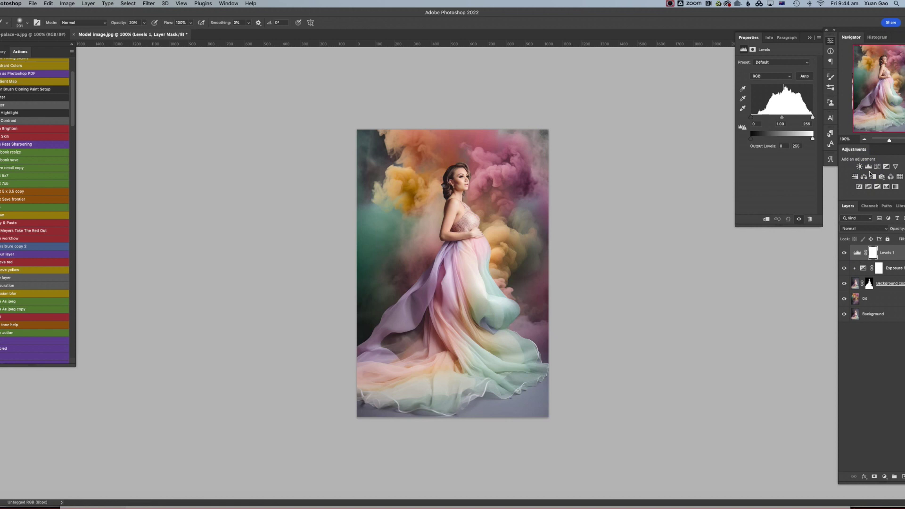
left_click(782, 118)
left_click_drag(782, 118, 788, 118)
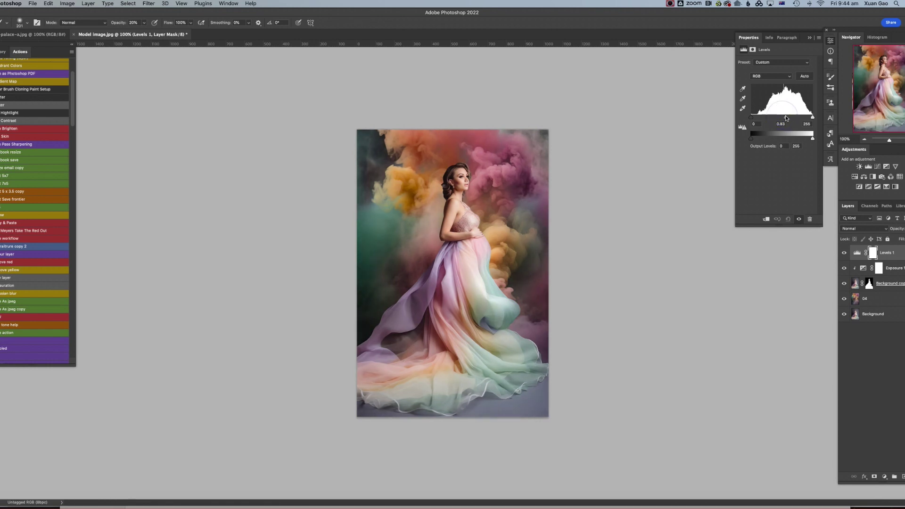
left_click_drag(813, 139, 810, 139)
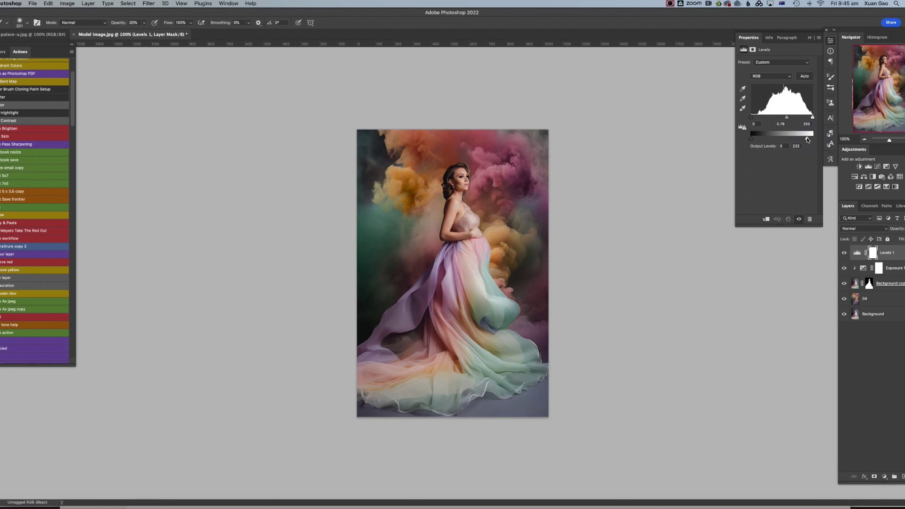
left_click_drag(808, 140, 806, 139)
left_click_drag(898, 255, 898, 272)
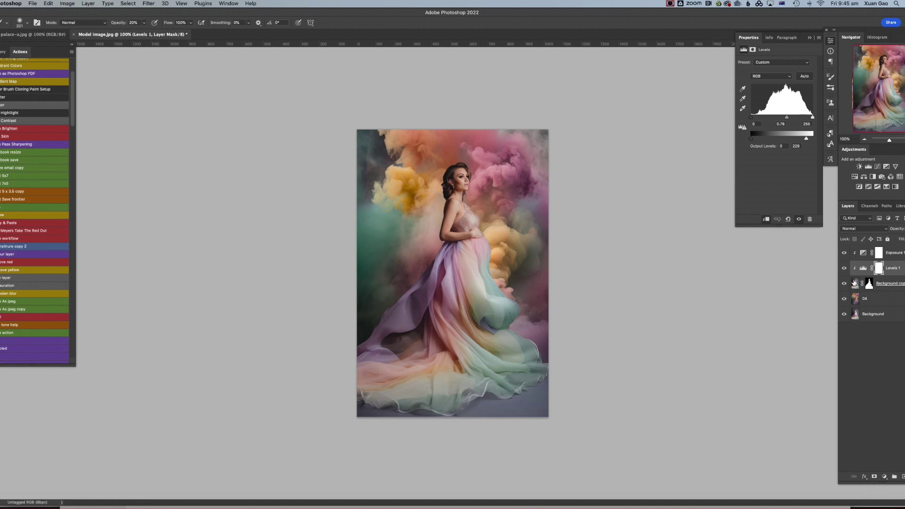
Invert the Levels 1 mask to black and brush the darkening back over the model and gown with a soft 236 px brush at 20% opacity.
left_click(880, 268)
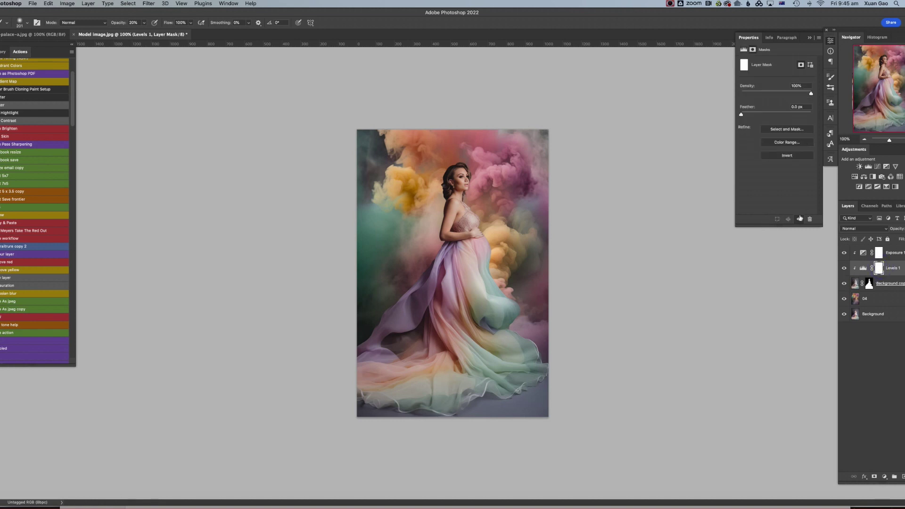
key("super+i")
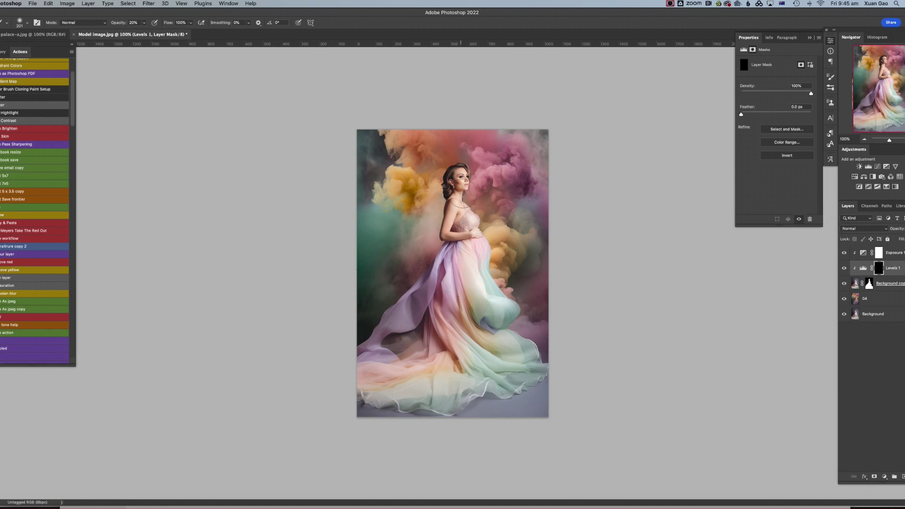
right_click(471, 192)
left_click_drag(540, 210, 545, 210)
left_click(463, 174)
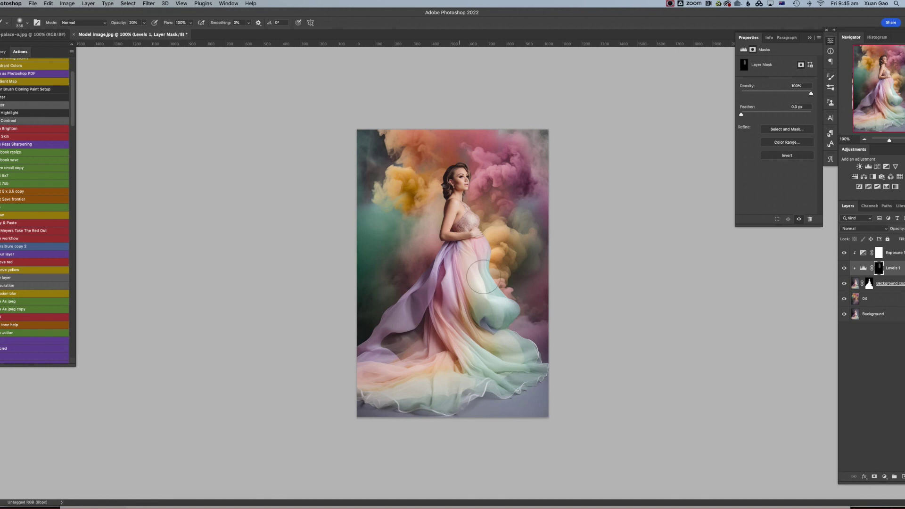
mouse_move(491, 363)
left_mouse_down()
mouse_move(449, 392)
mouse_move(447, 347)
mouse_move(402, 369)
mouse_move(404, 395)
left_mouse_up()
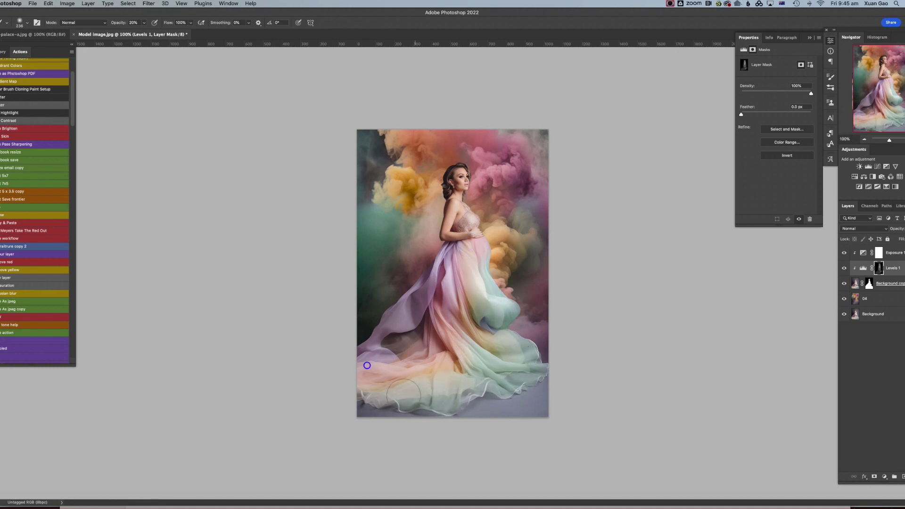
Build up the Levels 1 mask over the gown with soft 1400 px and 444 px brushes, and reduce the brush to 108 px.
right_click(446, 363)
type("1400")
left_click(468, 348)
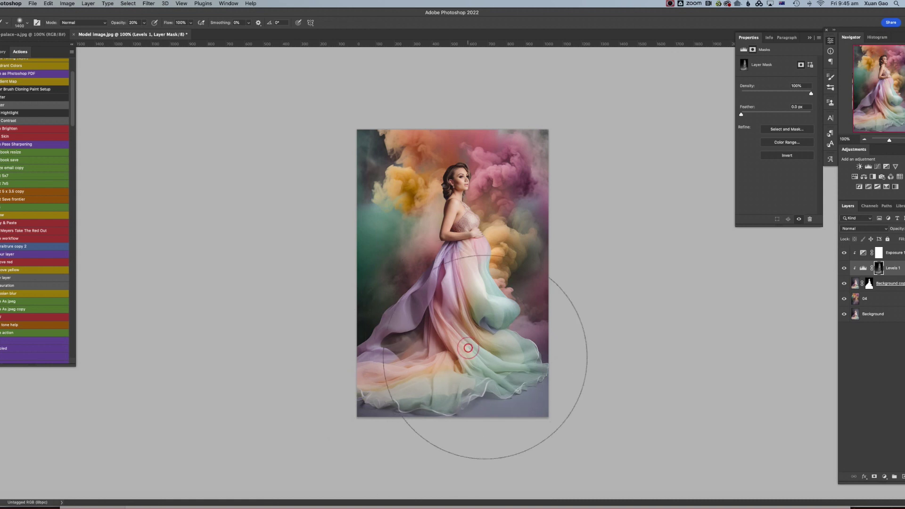
right_click(468, 348)
type("444")
key("Return")
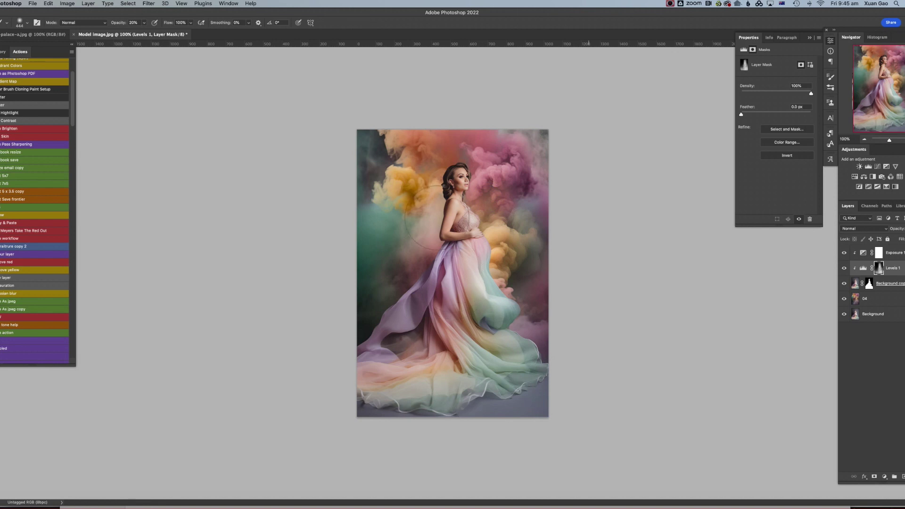
right_click(446, 253)
left_click_drag(502, 270, 506, 268)
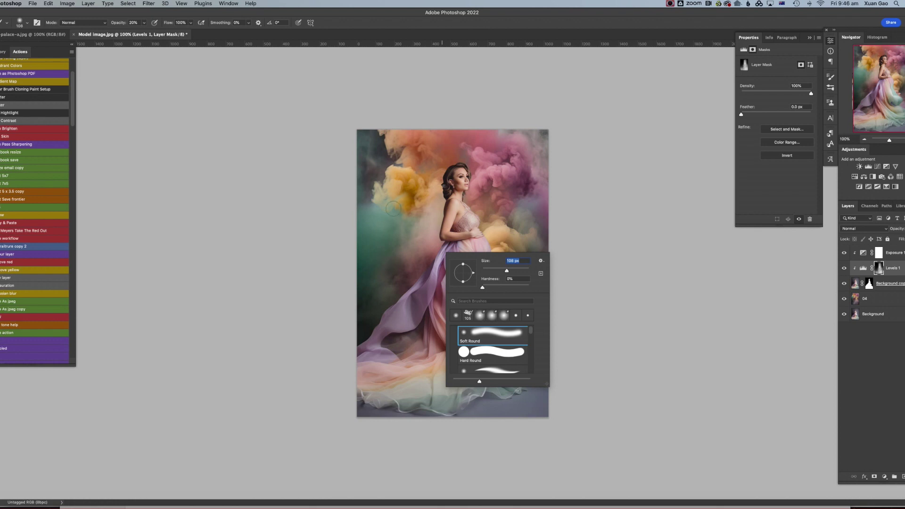
left_click(625, 238)
Add a Levels adjustment directly above the 04 smoke layer with midtones 0.68 and output white 210.
left_click(877, 301)
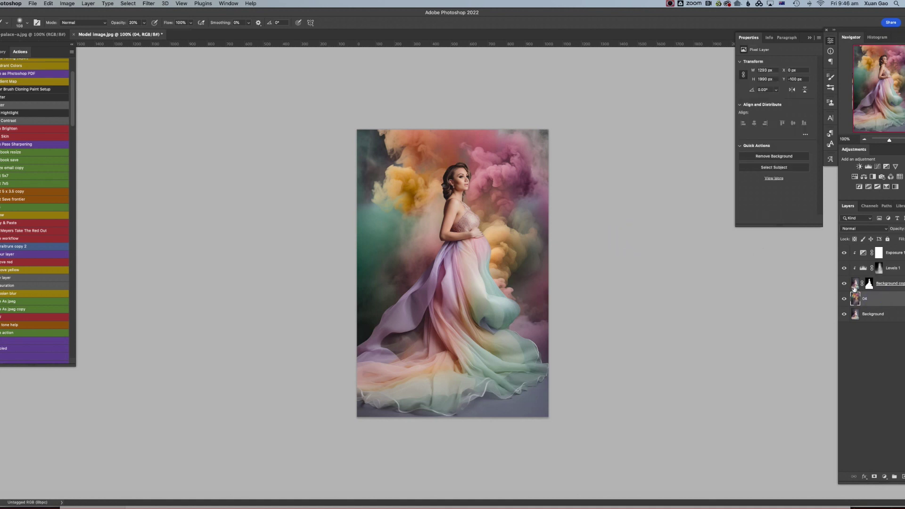
left_click(867, 166)
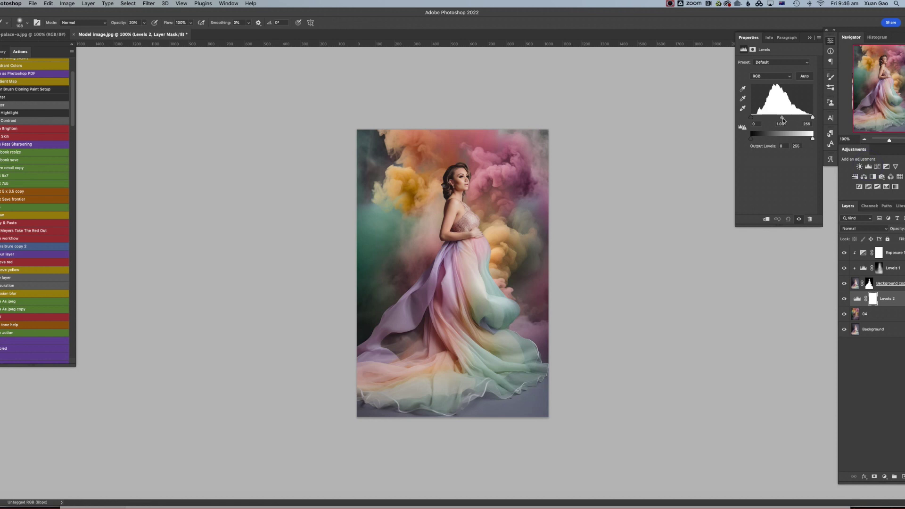
left_click_drag(782, 119, 786, 119)
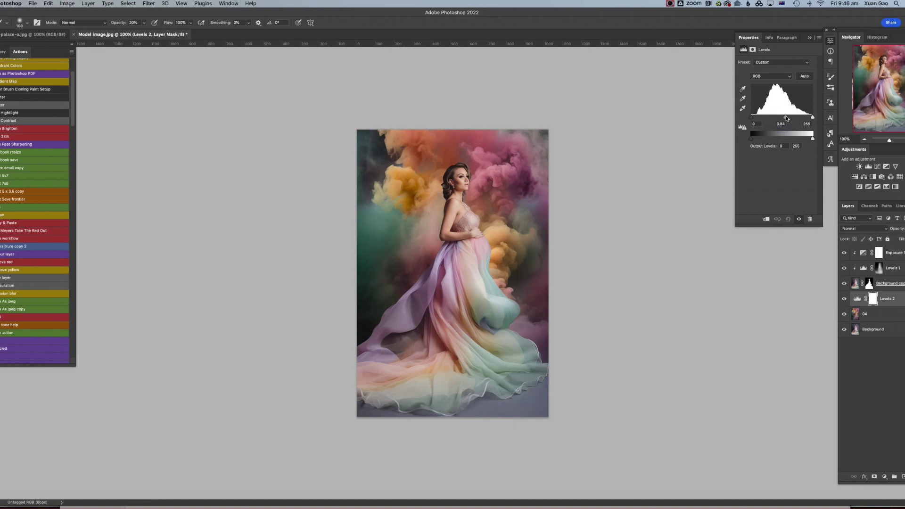
left_click_drag(813, 140, 809, 140)
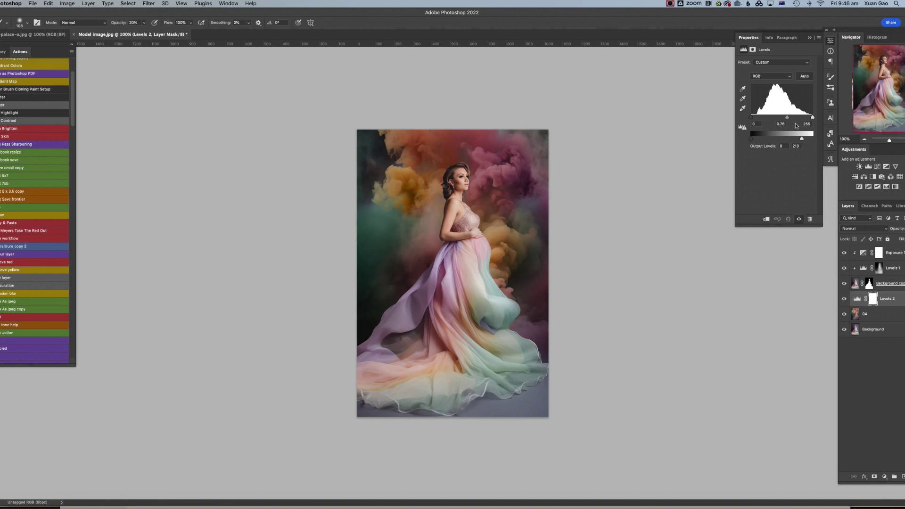
left_click_drag(788, 118, 790, 118)
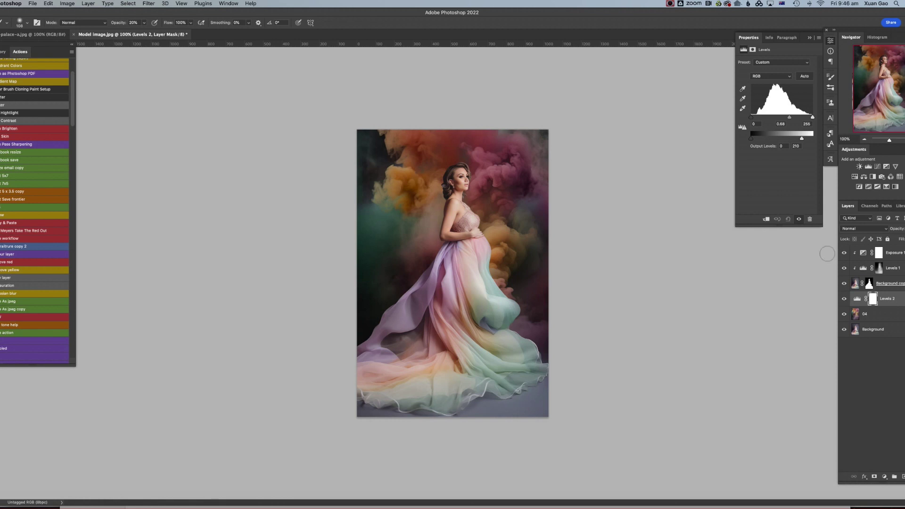
Invert the Levels 2 mask and brush the darkening into the smoke behind the model, starting with a soft 628 px brush.
key("super+i")
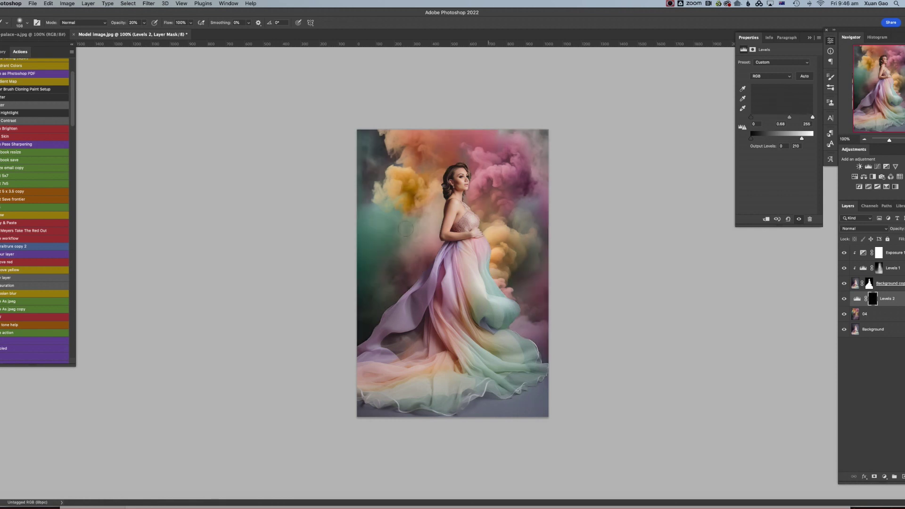
right_click(460, 259)
left_click_drag(460, 259, 482, 260)
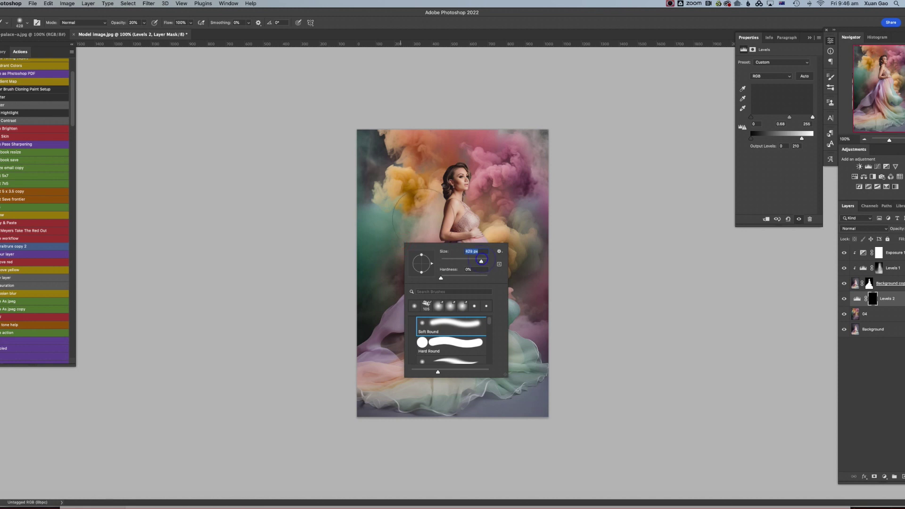
left_click(404, 189)
left_click_drag(400, 153, 390, 153)
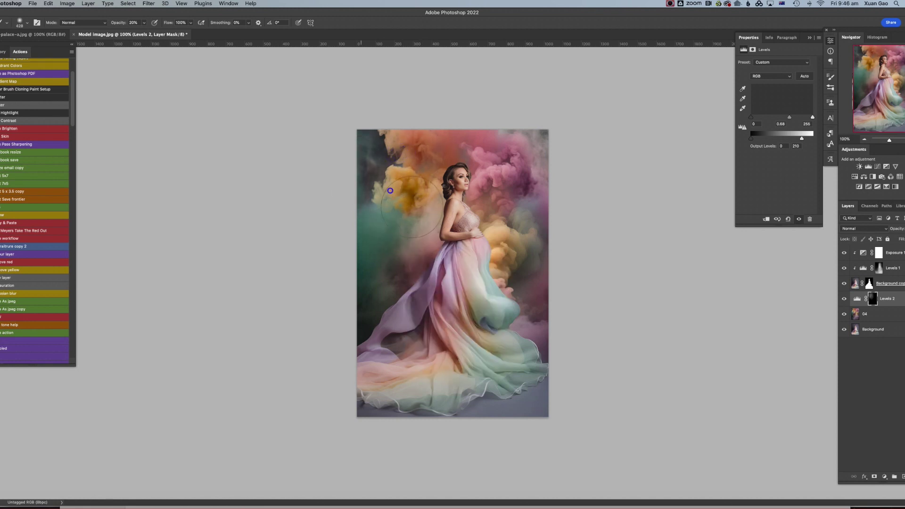
right_click(433, 197)
left_click(433, 197)
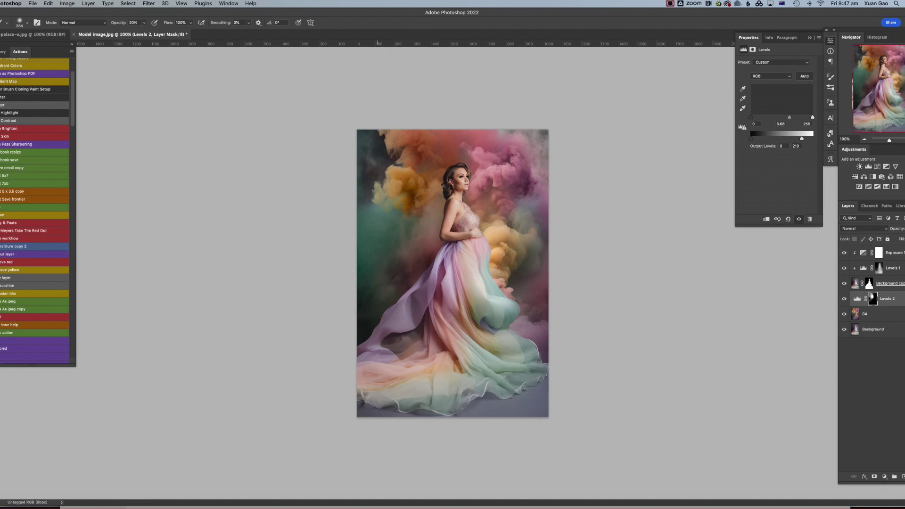
Add a Levels adjustment above the Exposure layer with midtones 0.76 and output white 236.
left_click(896, 251)
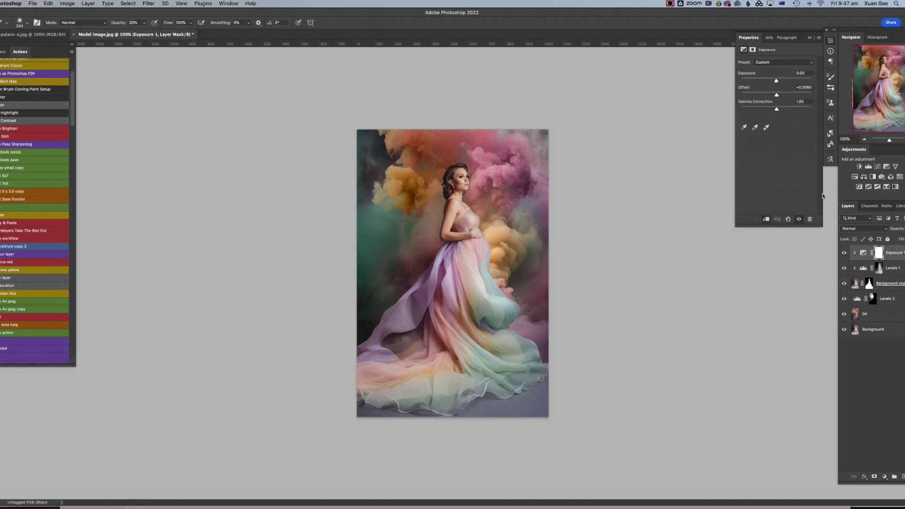
left_click(868, 166)
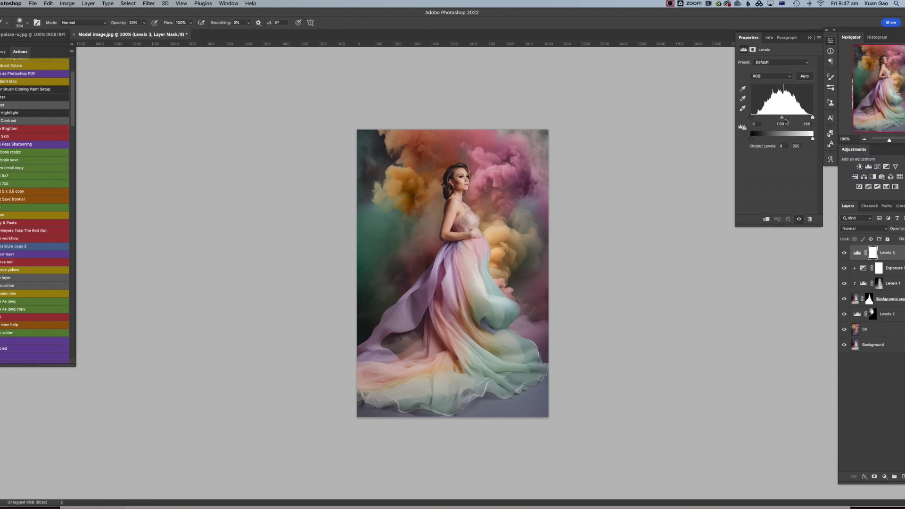
left_click_drag(782, 117, 809, 140)
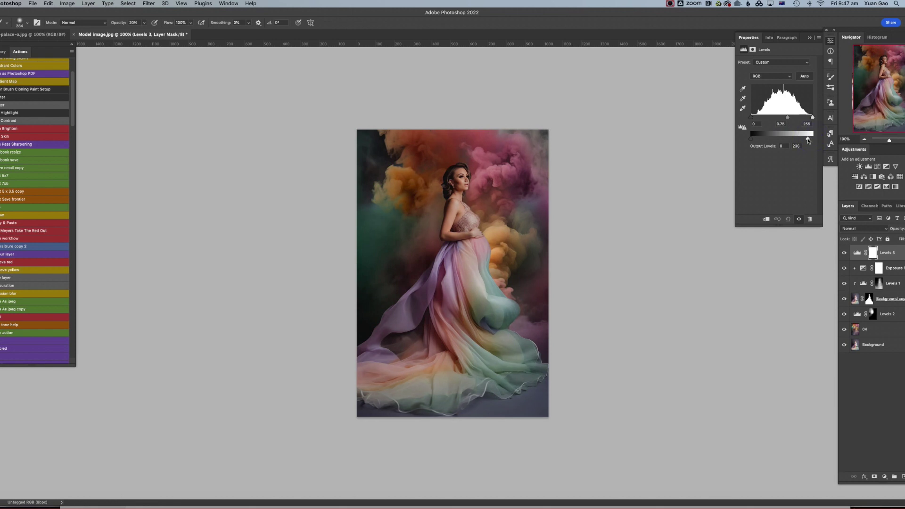
Invert the Levels 3 mask and brush the darkening along the image's outer edges and lower gown with a soft 476 px brush.
key("super+i")
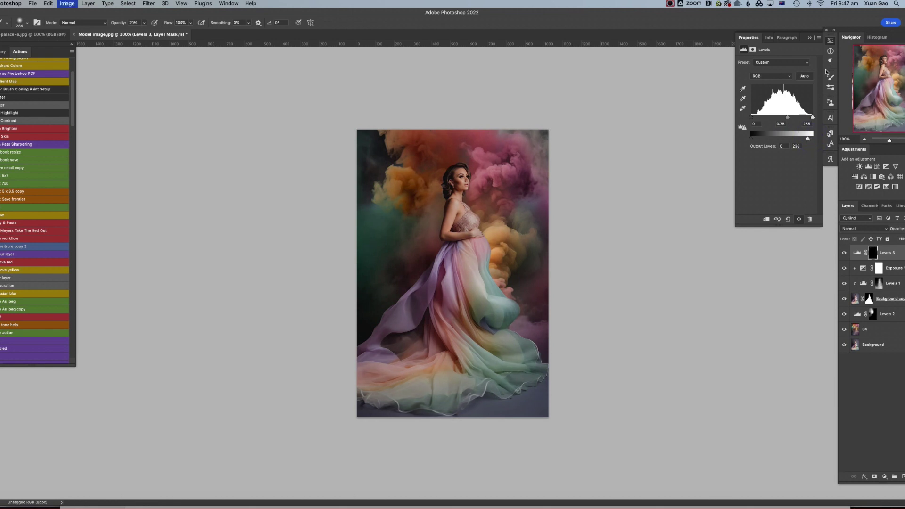
right_click(393, 191)
left_click_drag(471, 207, 479, 207)
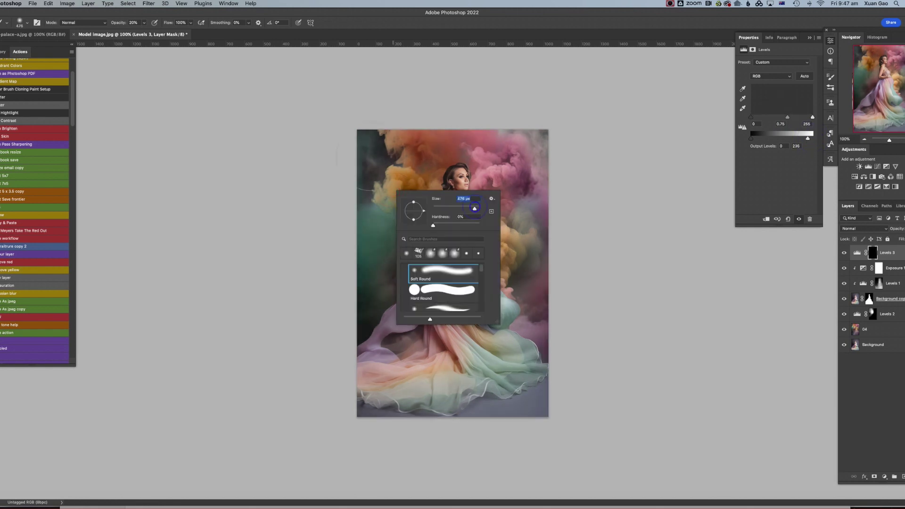
left_click(347, 152)
mouse_move(396, 374)
left_mouse_down()
mouse_move(448, 377)
mouse_move(415, 373)
mouse_move(414, 363)
mouse_move(448, 369)
mouse_move(409, 323)
mouse_move(359, 399)
left_mouse_up()
left_click(322, 410)
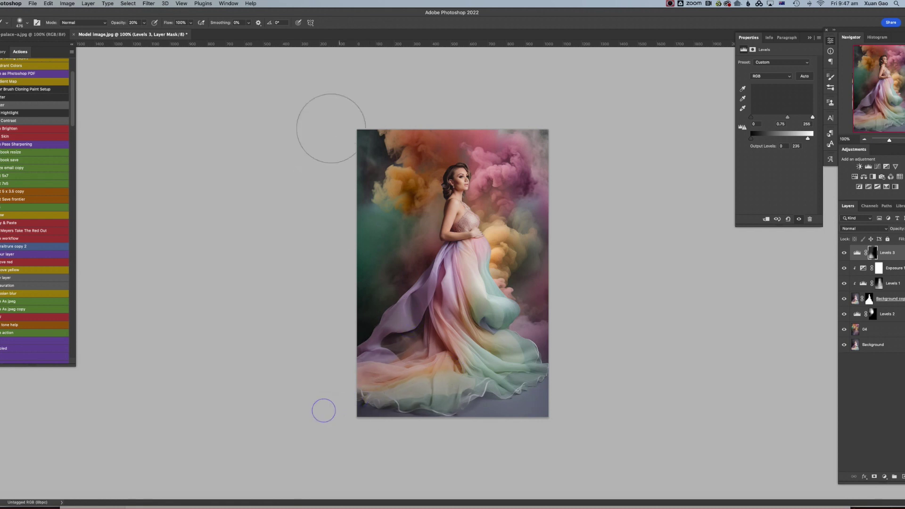
left_click(417, 308)
left_click(491, 340)
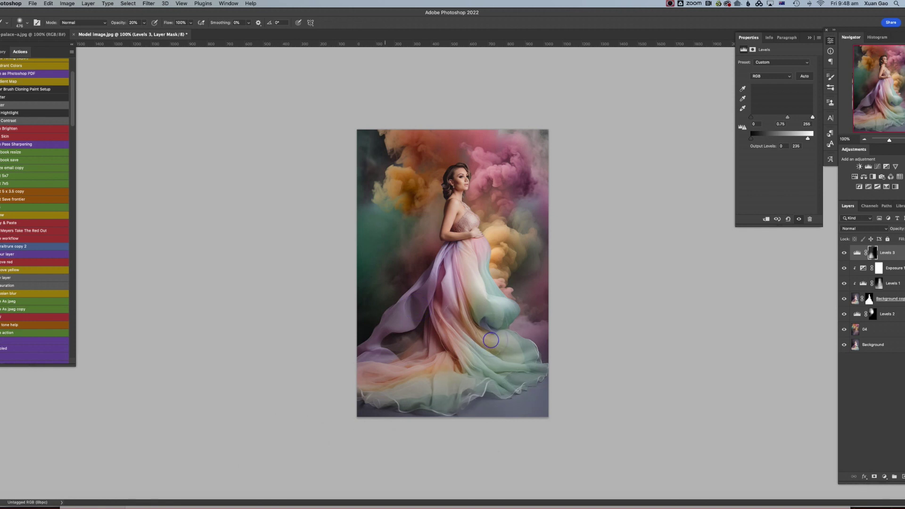
left_click(457, 282)
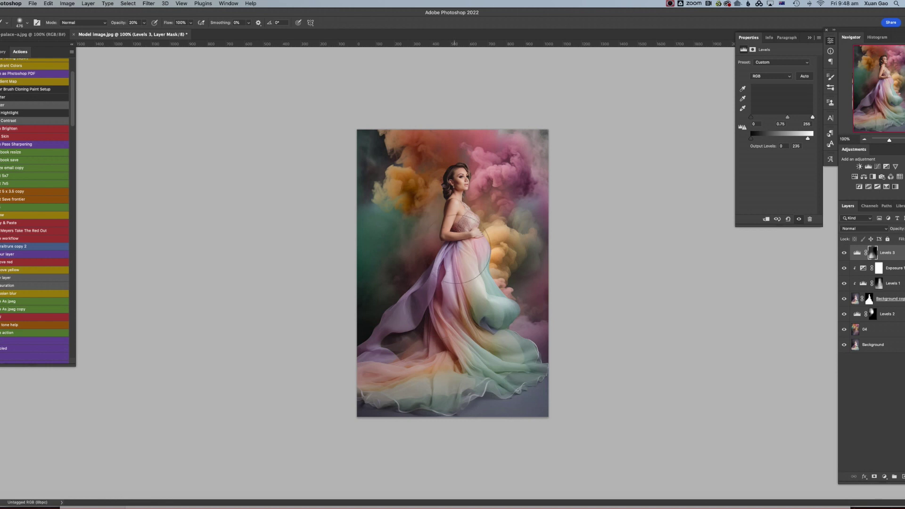
left_click(467, 266)
left_click(471, 266)
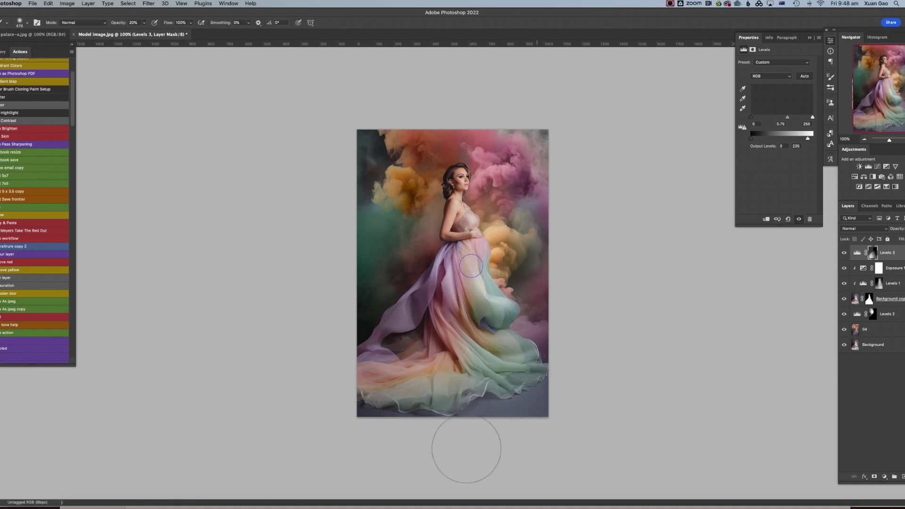
left_click(374, 376)
Create a new layer above Levels 3 and set the foreground colour to a pale pink based on the smoke beside the model's face.
left_click(903, 476)
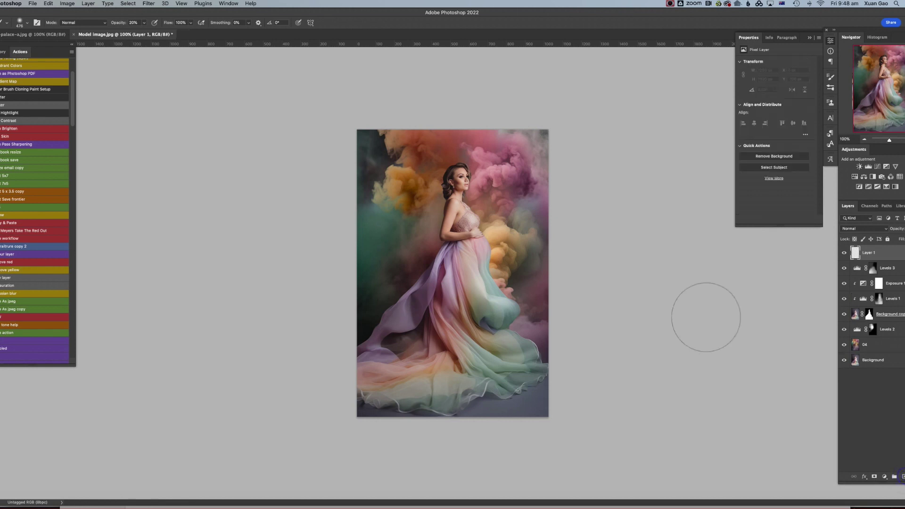
key("ctrl+alt+c")
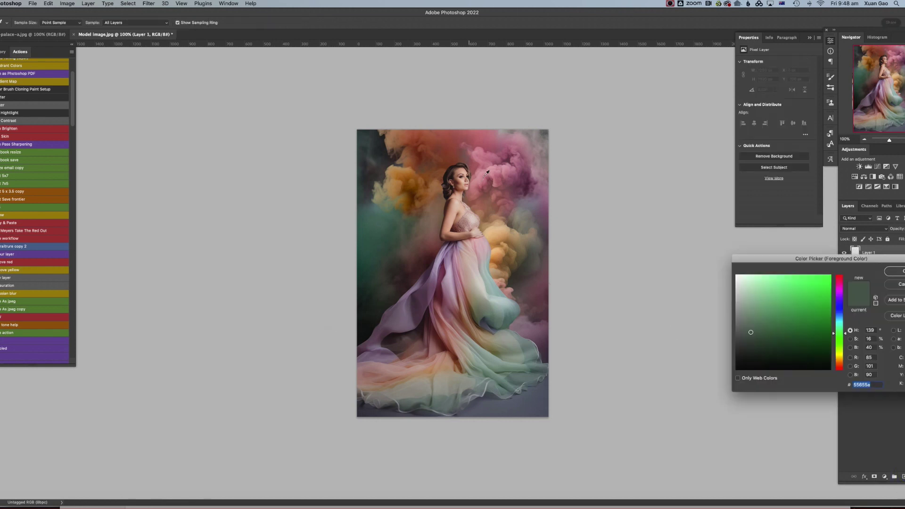
left_click_drag(484, 174, 494, 169)
left_click(753, 280)
key("Return")
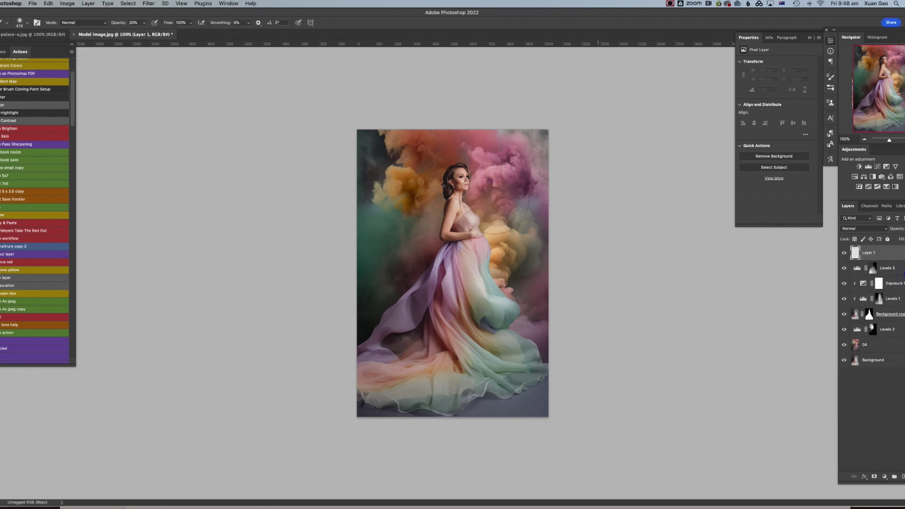
Dab a soft pale pink glow over the image's upper-right corner on Layer 1 with a 1040 px brush.
right_click(490, 206)
left_click_drag(571, 224, 575, 224)
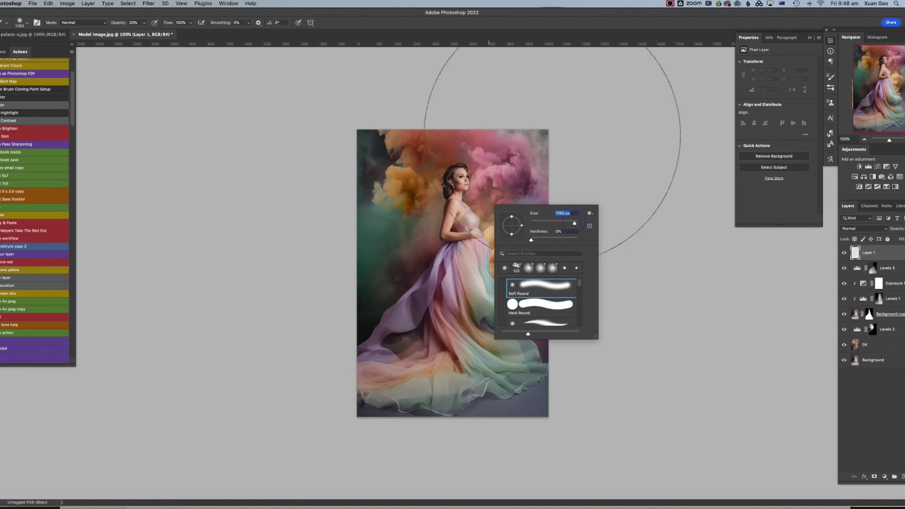
left_click_drag(573, 223, 574, 224)
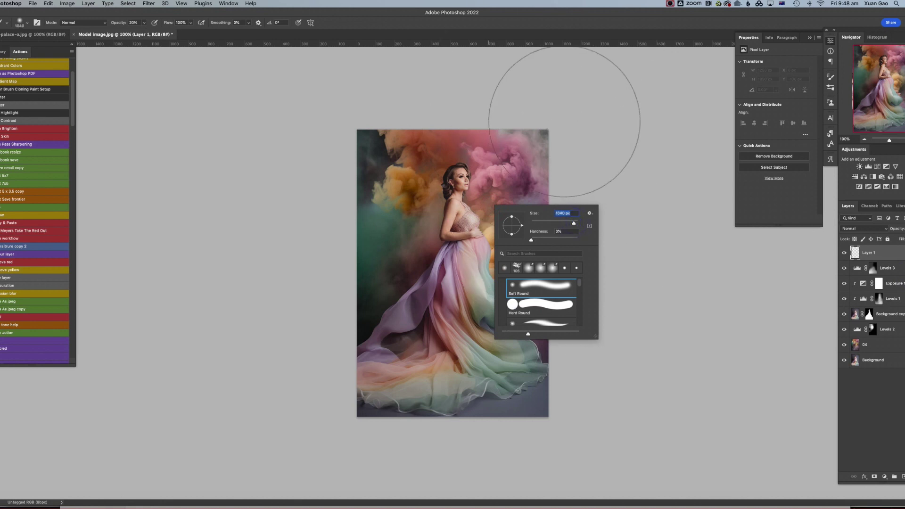
left_click(574, 102)
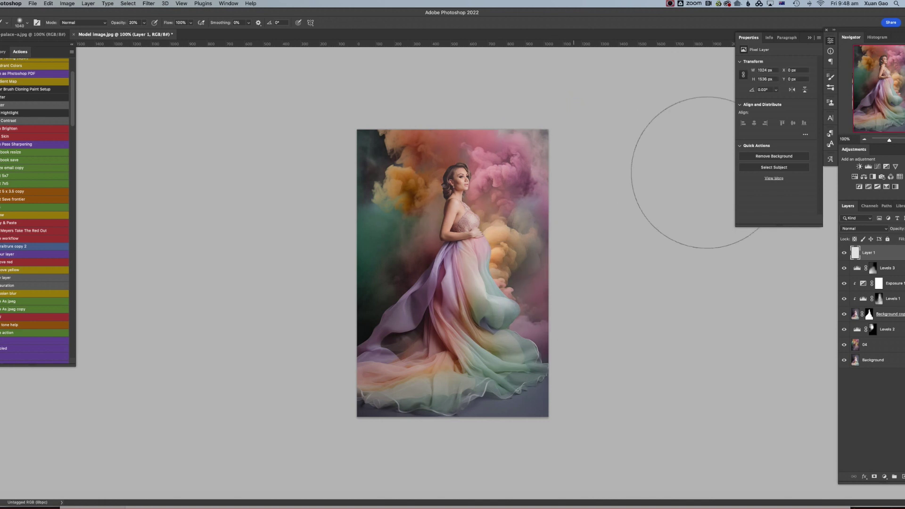
Add a layer mask to Layer 1 and brush the pink haze off the model's face and upper body with a smaller soft brush.
left_click(875, 477)
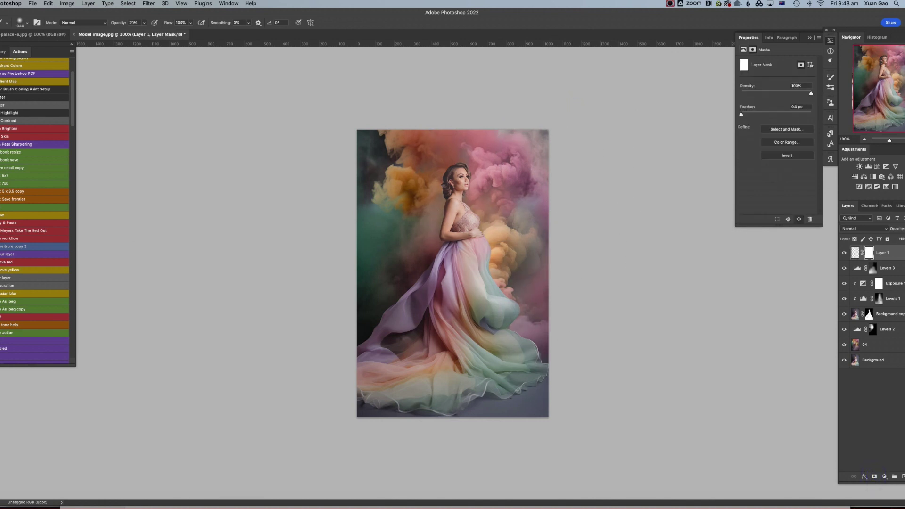
right_click(494, 226)
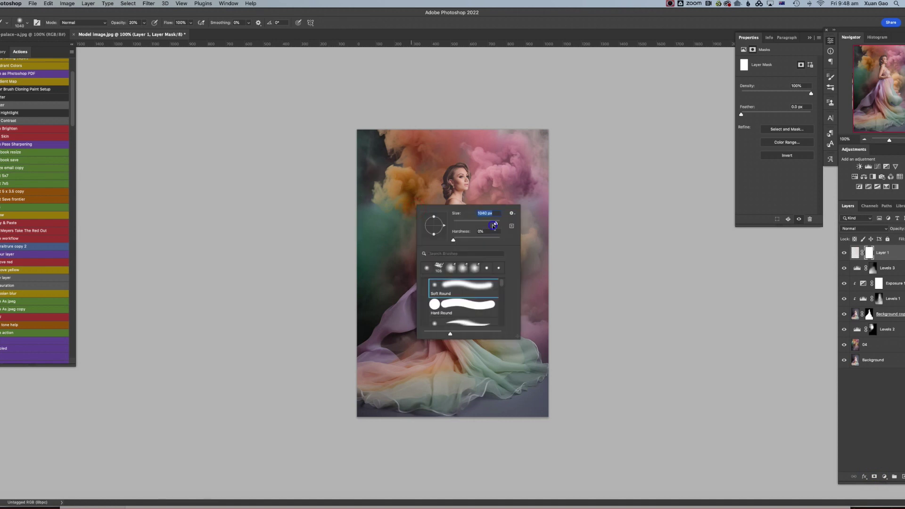
left_click_drag(493, 224, 489, 224)
left_click(456, 180)
left_click(463, 207)
left_click(439, 162)
left_click(458, 168)
Reduce the soft brush further and clear the remaining haze from the gown and face on the Layer 1 mask.
right_click(477, 235)
left_click_drag(553, 252, 550, 251)
key("Return")
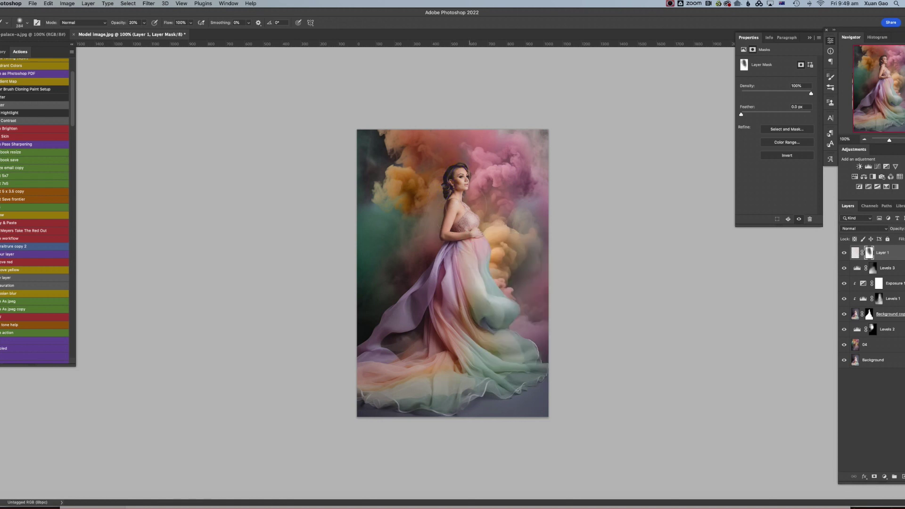
left_click(445, 310)
left_click(464, 180)
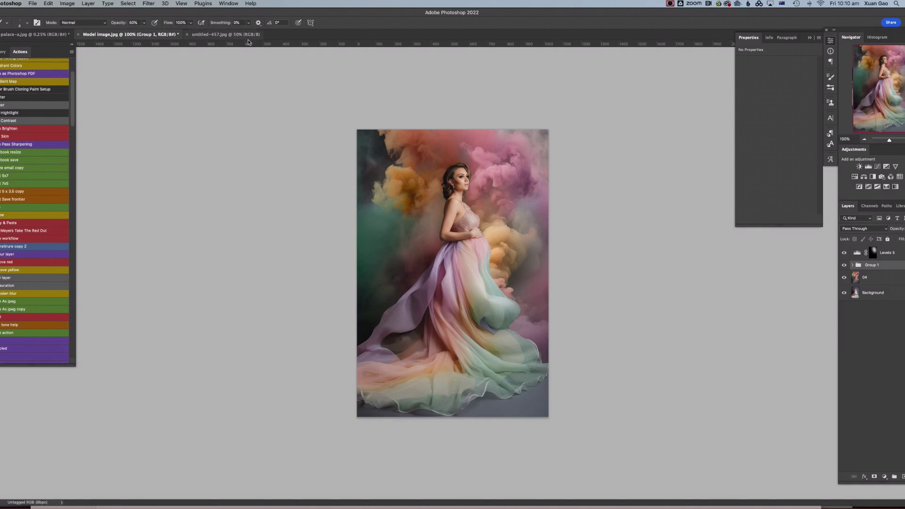
Place 10.jpg from the Dreamy palace Set 1 folder into untitled-457.jpg at full canvas size and rasterize its layer.
left_click(230, 36)
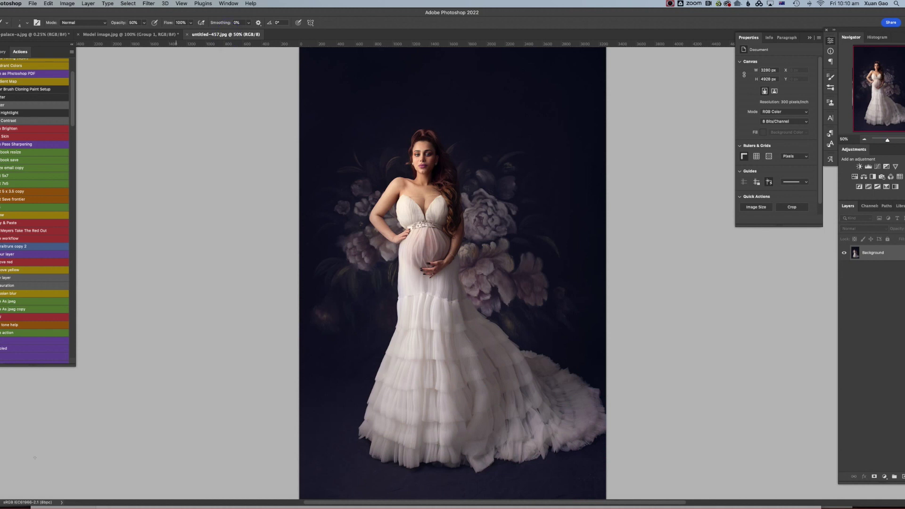
left_click(7, 507)
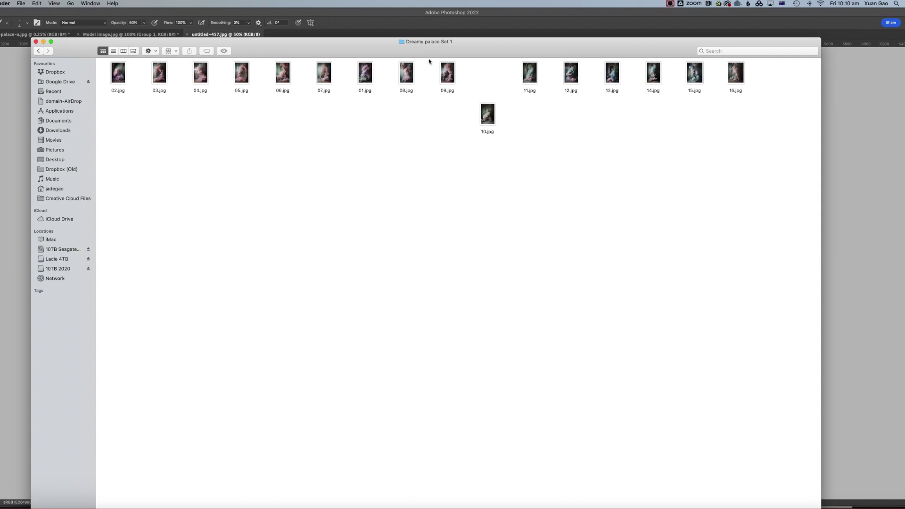
left_click_drag(489, 115, 851, 148)
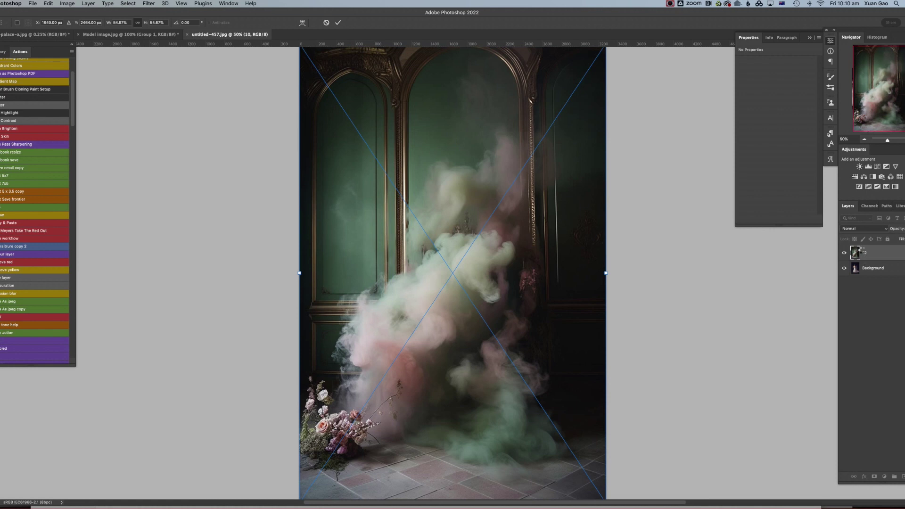
key("Return")
right_click(878, 254)
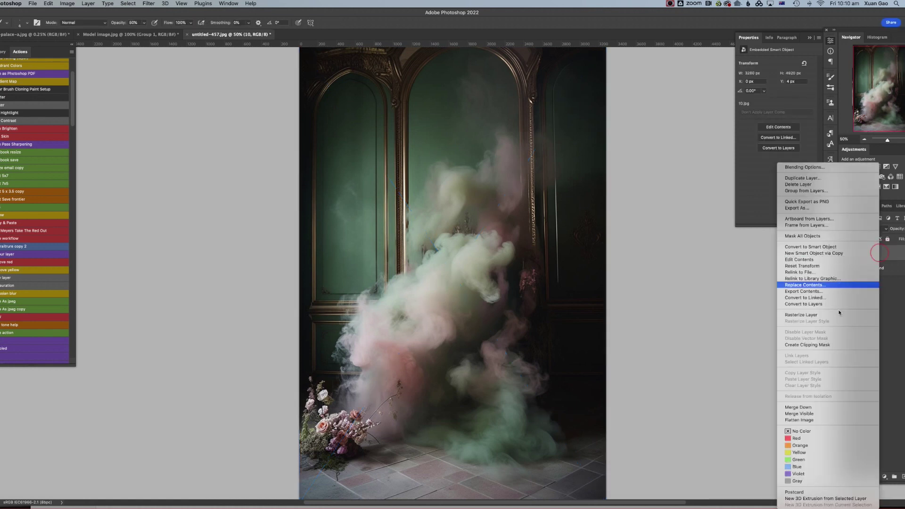
left_click(840, 315)
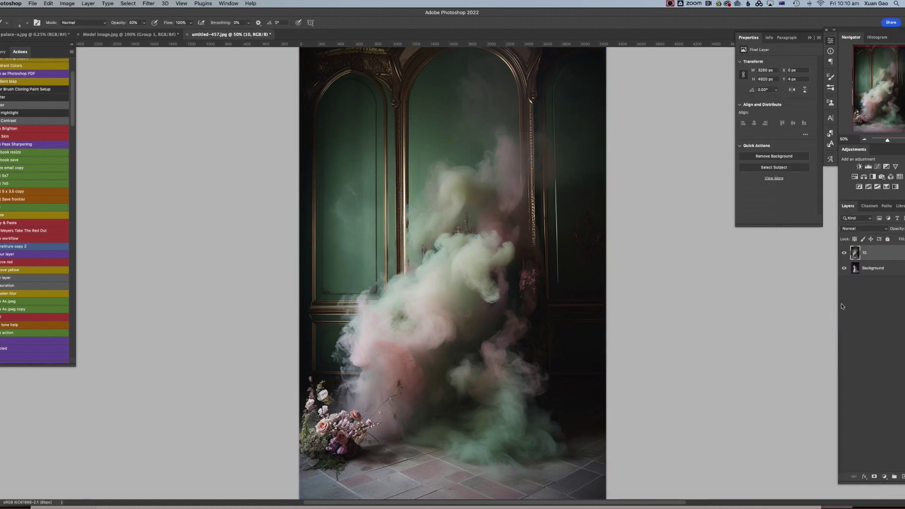
Duplicate the Background layer and move the copy above layer 10.
left_click(875, 268)
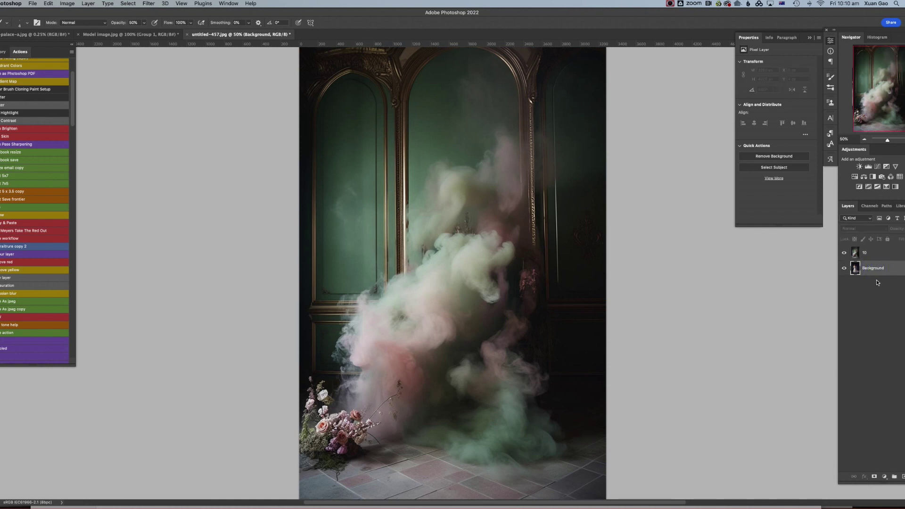
key("super+j")
left_click_drag(880, 268, 884, 249)
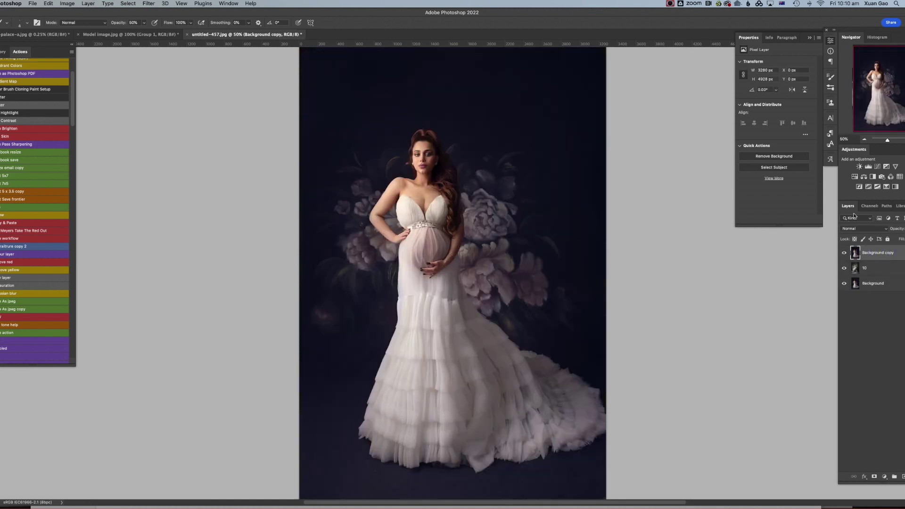
Make the Background copy semi-transparent and scale it to about 83.5%, keeping the model over the smoke.
left_click(865, 140)
left_click(902, 241)
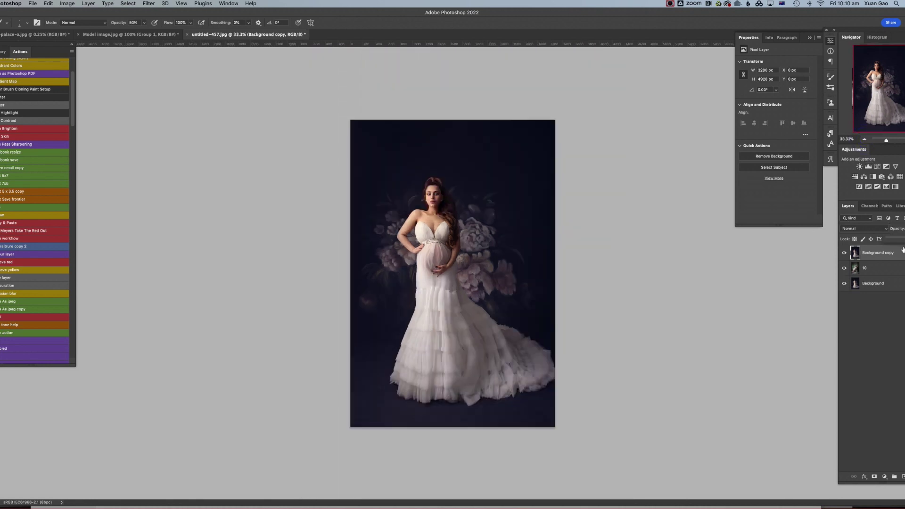
left_click_drag(902, 237, 891, 239)
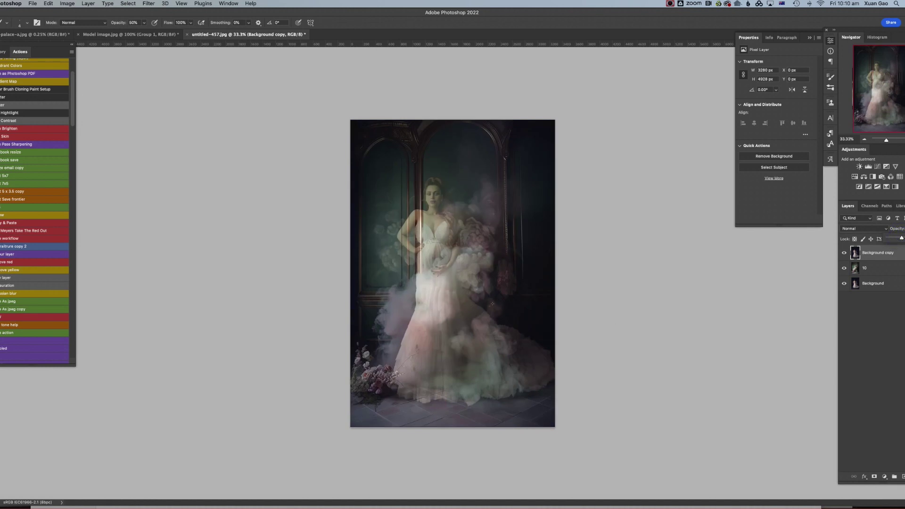
key("v")
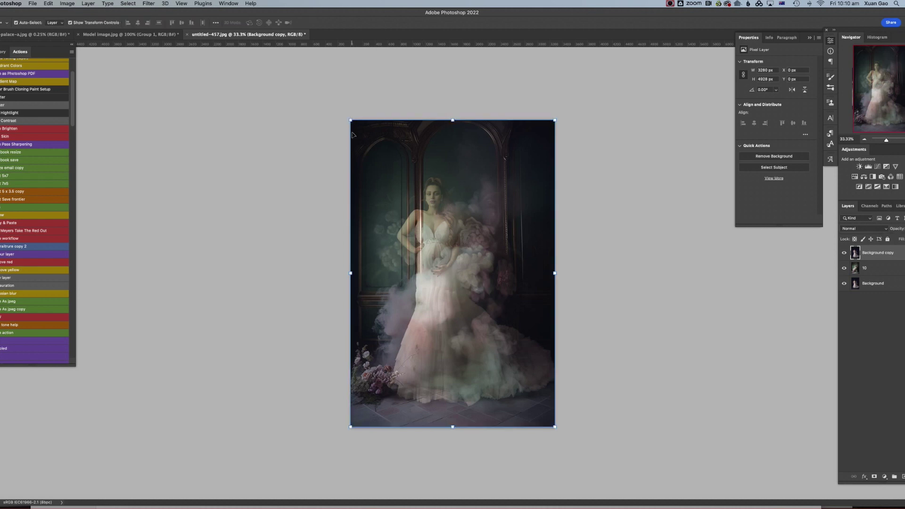
left_click_drag(353, 121, 366, 181)
left_click_drag(480, 264, 481, 241)
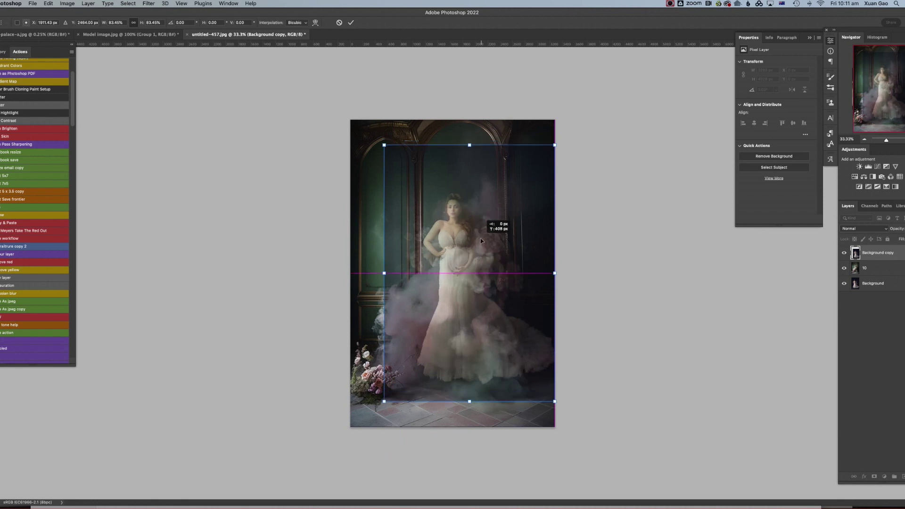
Position the scaled model slightly right of centre with the gown's train at the image's edge, then apply the transform at full layer opacity.
left_click_drag(528, 222, 475, 252)
left_click_drag(556, 189, 557, 189)
left_click_drag(899, 230, 904, 229)
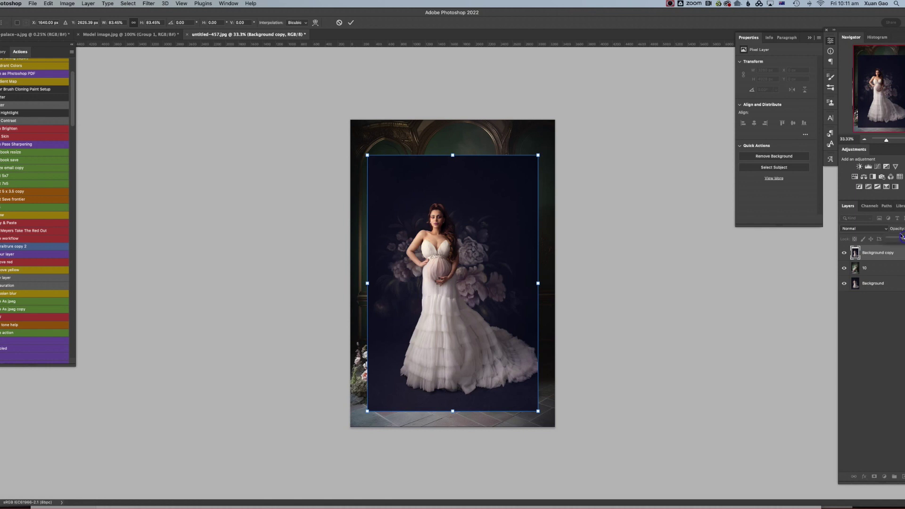
left_click_drag(901, 239, 847, 231)
left_click_drag(470, 329, 490, 321)
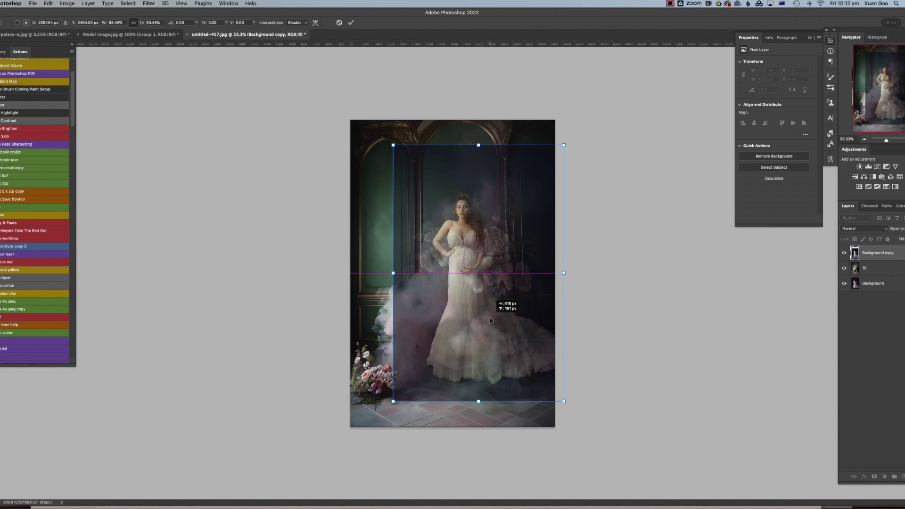
left_click_drag(487, 321, 487, 321)
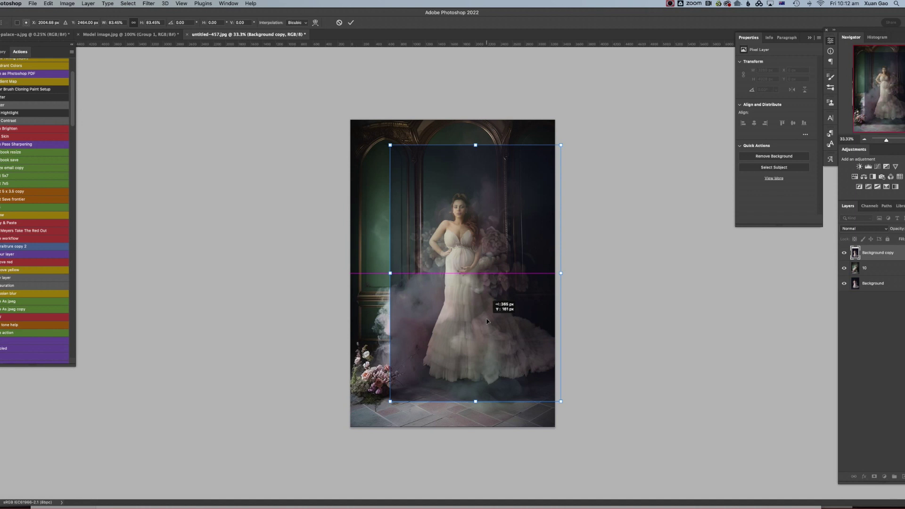
mouse_move(487, 321)
left_mouse_down()
mouse_move(497, 319)
mouse_move(472, 321)
mouse_move(506, 322)
mouse_move(476, 326)
mouse_move(488, 325)
left_mouse_up()
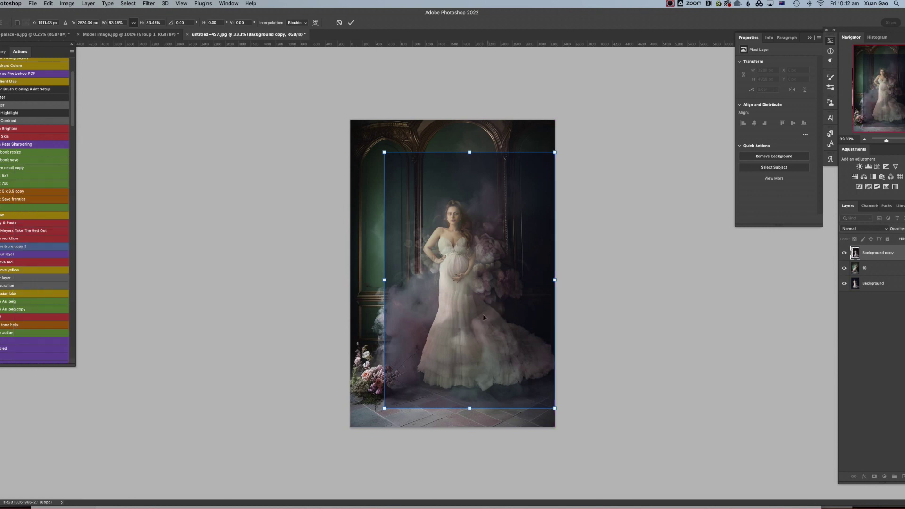
key("Return")
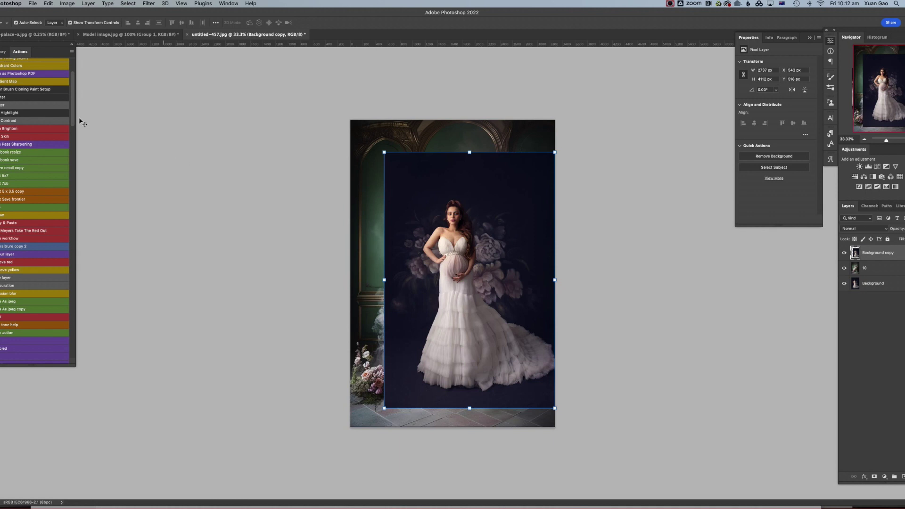
Select the model with Select Subject and add a layer mask to the Background copy from the selection.
left_click(0, 85)
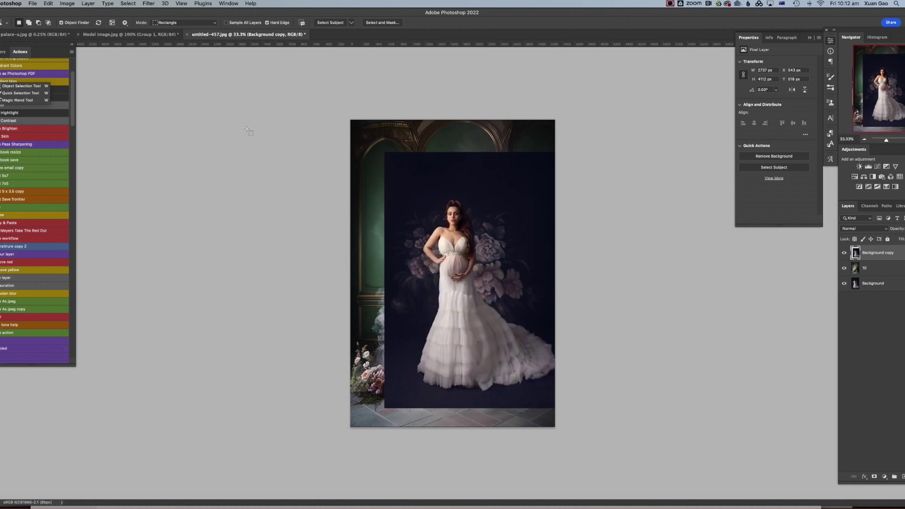
left_click(325, 24)
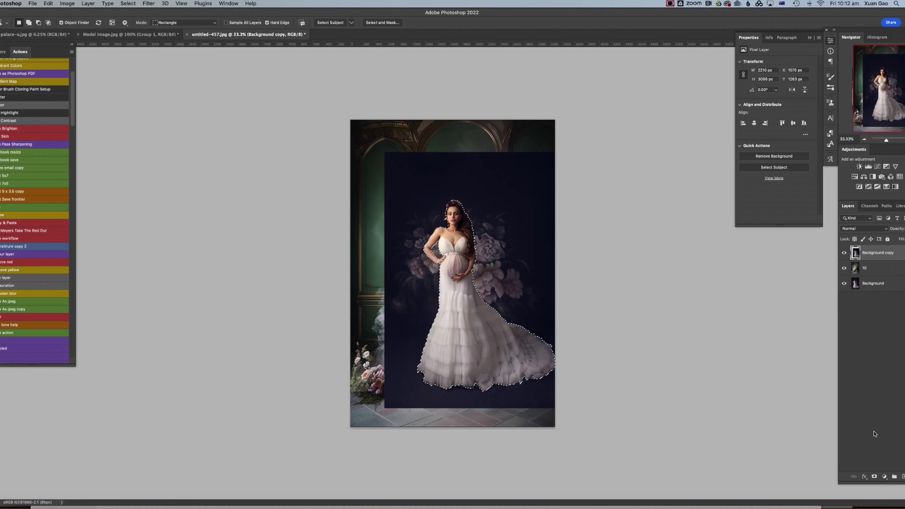
left_click(873, 477)
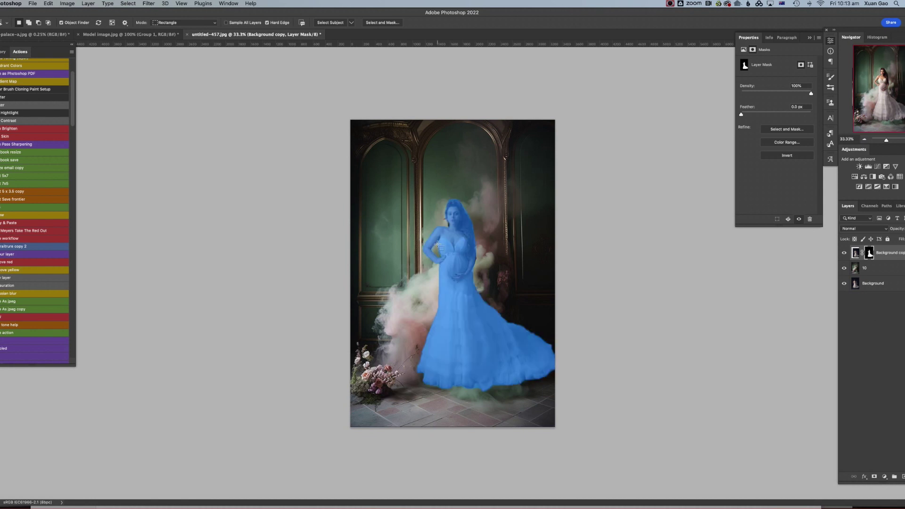
Set up a soft round brush for the model's mask with 100% opacity, 17 px size and 34% hardness.
key("super+equal")
key("super+equal")
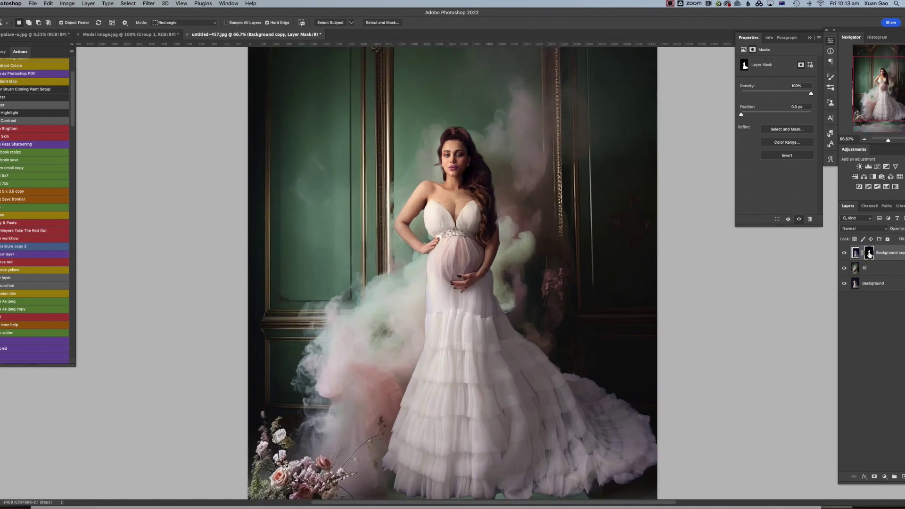
key("b")
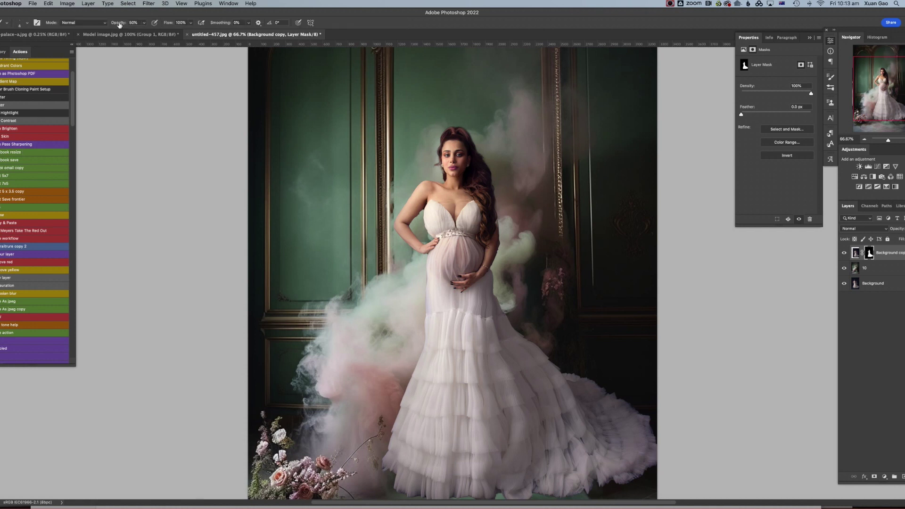
key("0")
right_click(416, 225)
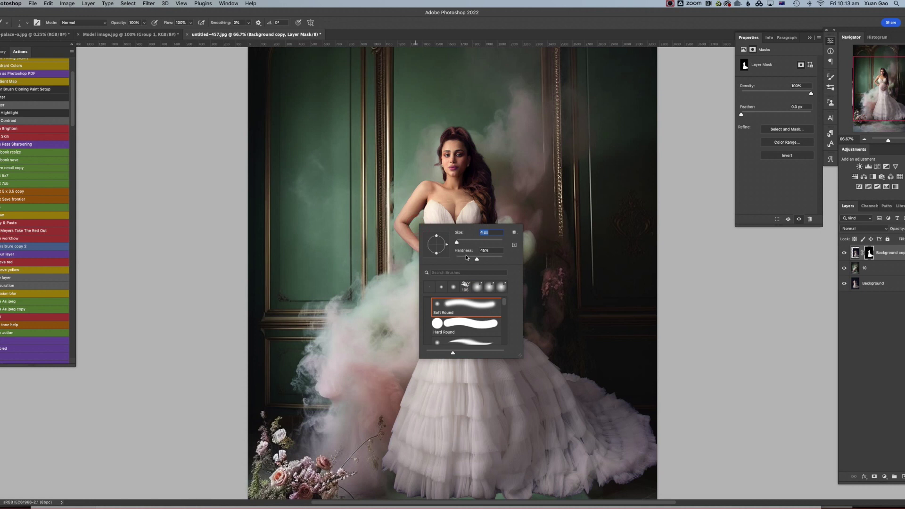
left_click_drag(473, 260, 449, 253)
left_click(460, 242)
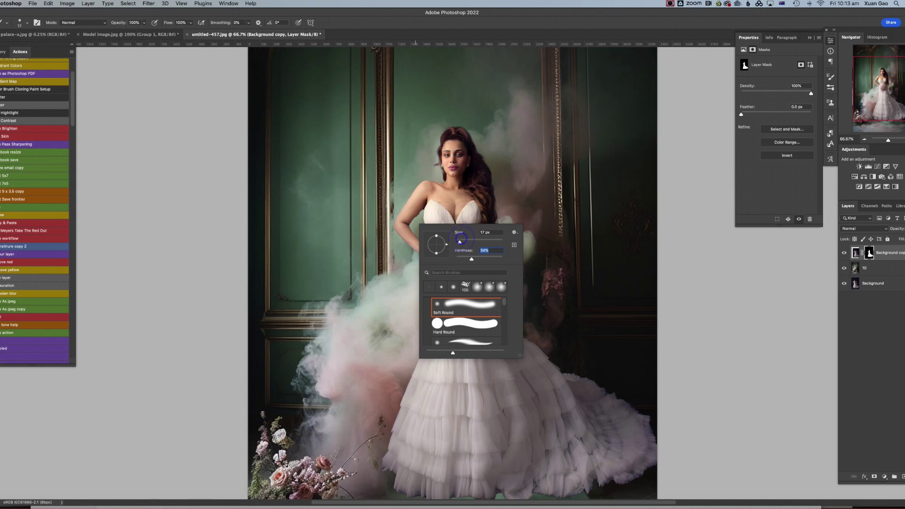
left_click(419, 216)
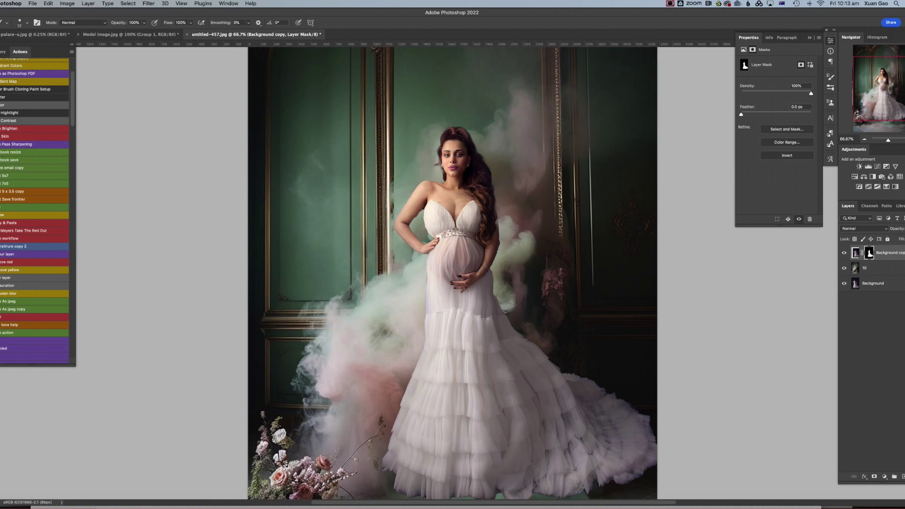
Enlarge the mask brush to 22 px and lower its opacity to 20% for refining the model's edges.
key("super+1")
key("1")
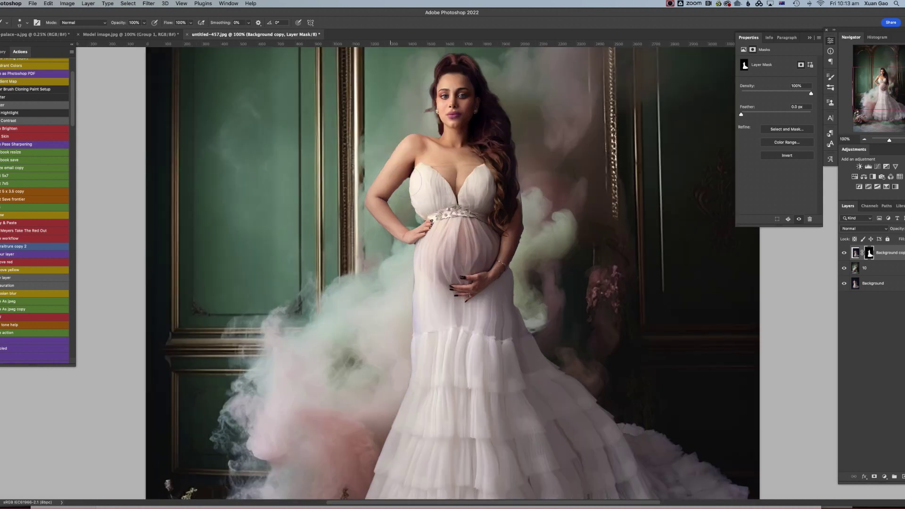
key("4")
key("0")
key("]")
key("]")
key("]")
key("]")
left_click(864, 140)
left_click(864, 140)
left_click(864, 140)
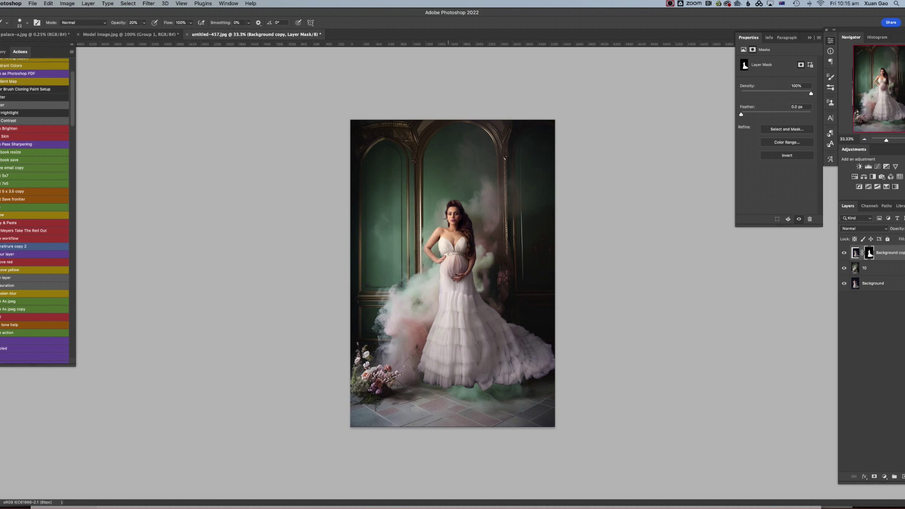
Brush along the gown's hem on the Background copy mask with a much larger soft brush at 0% hardness, blending it into the floor.
right_click(455, 389)
left_click(500, 394)
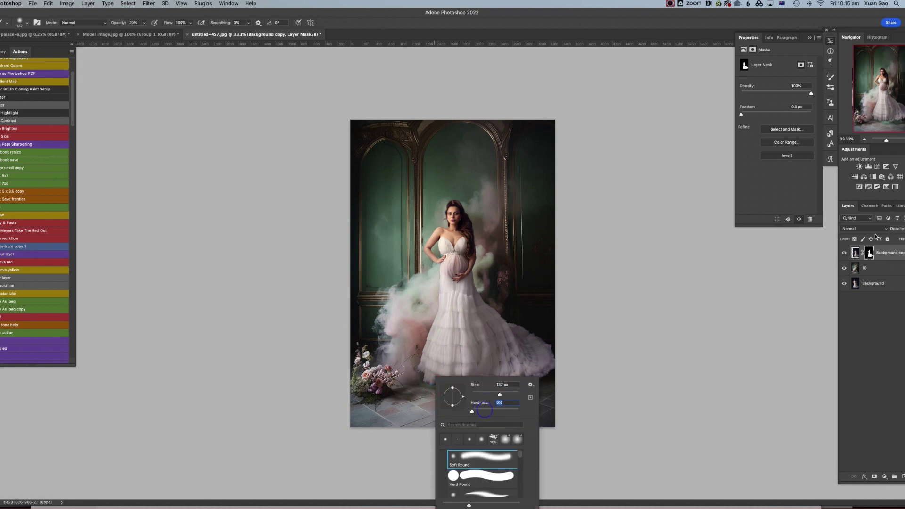
left_click(871, 254)
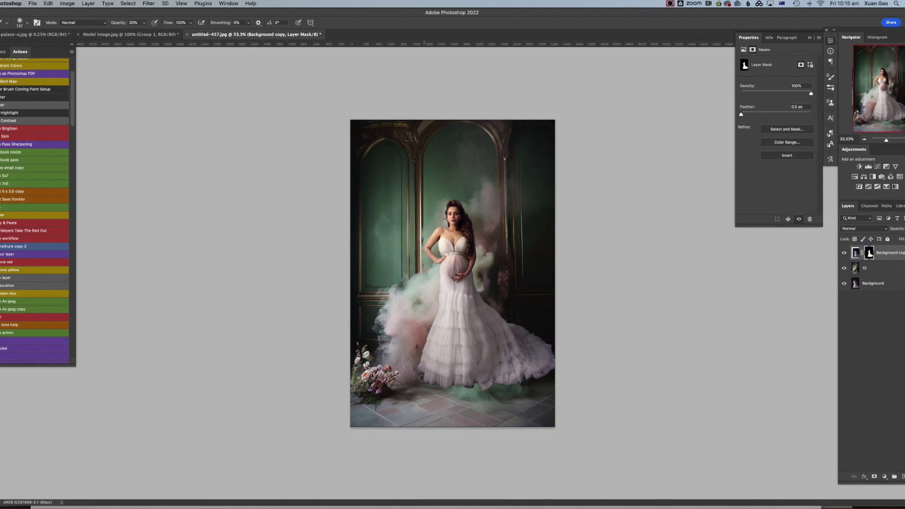
right_click(448, 379)
left_click_drag(507, 394, 518, 394)
left_click(422, 371)
mouse_move(431, 382)
left_mouse_down()
mouse_move(486, 386)
mouse_move(472, 375)
mouse_move(544, 375)
mouse_move(490, 381)
mouse_move(528, 377)
left_mouse_up()
Add an Exposure adjustment with an offset of +0.009 and clip it to the Background copy.
left_click(886, 167)
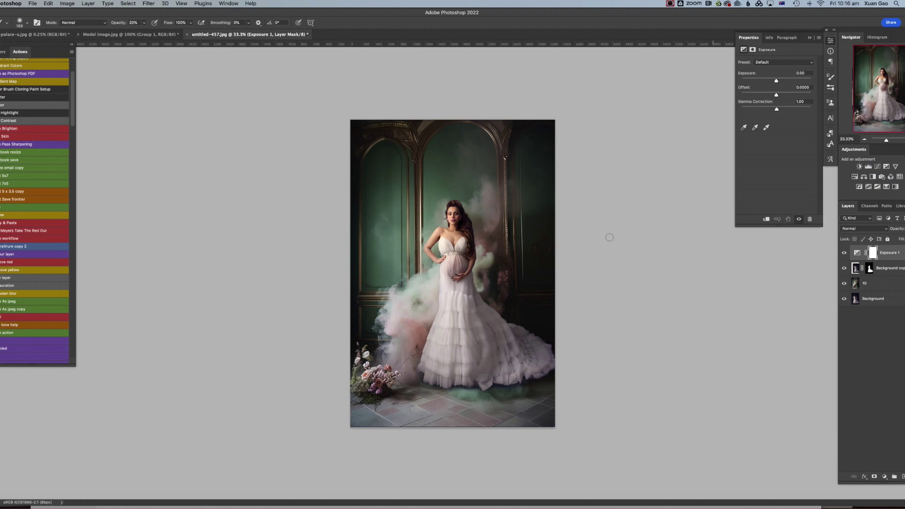
left_click(776, 95)
left_click_drag(777, 95, 777, 96)
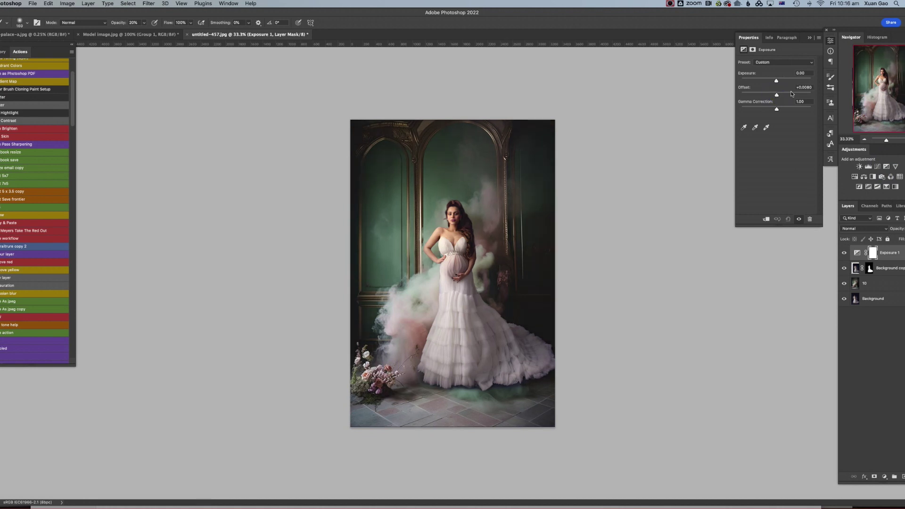
left_click(810, 87)
key("super+alt+g")
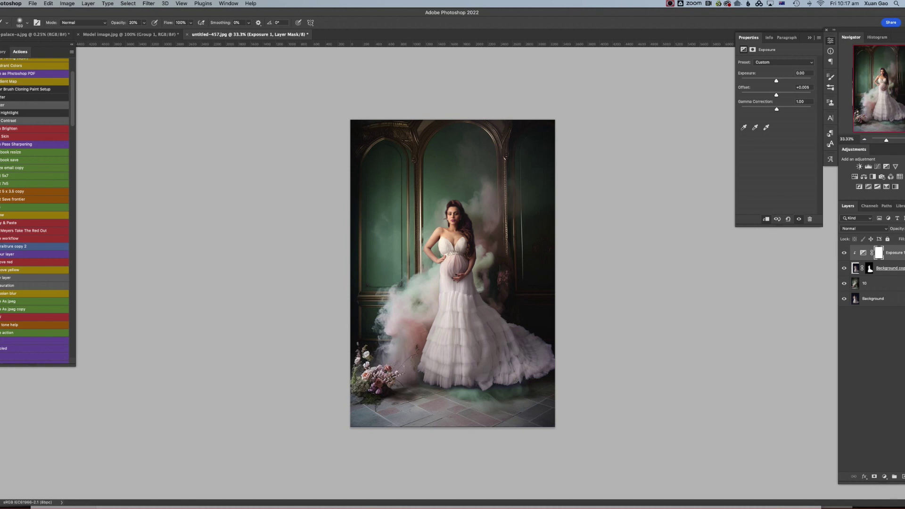
Brush along the gown's left edge on the Background copy mask with a 332 px soft brush, blending it into the smoke.
left_click(870, 268)
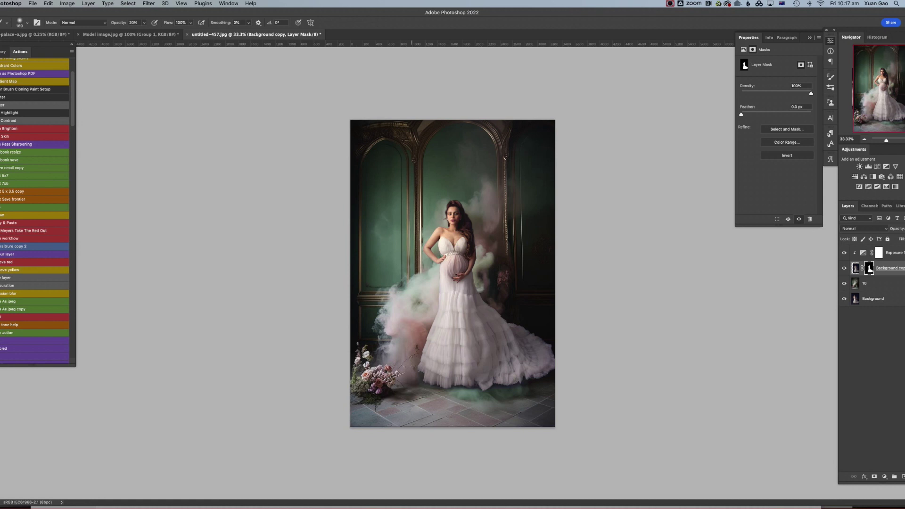
right_click(433, 332)
left_click_drag(505, 352, 510, 353)
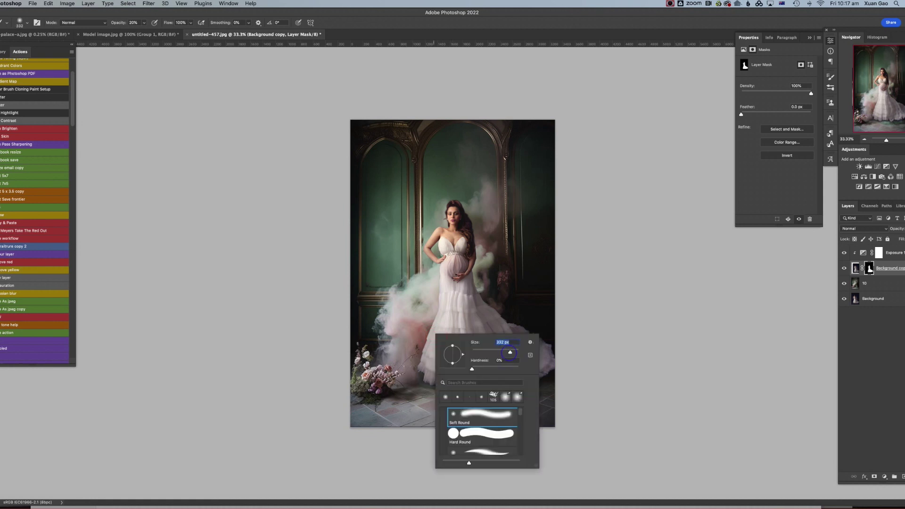
left_click(433, 275)
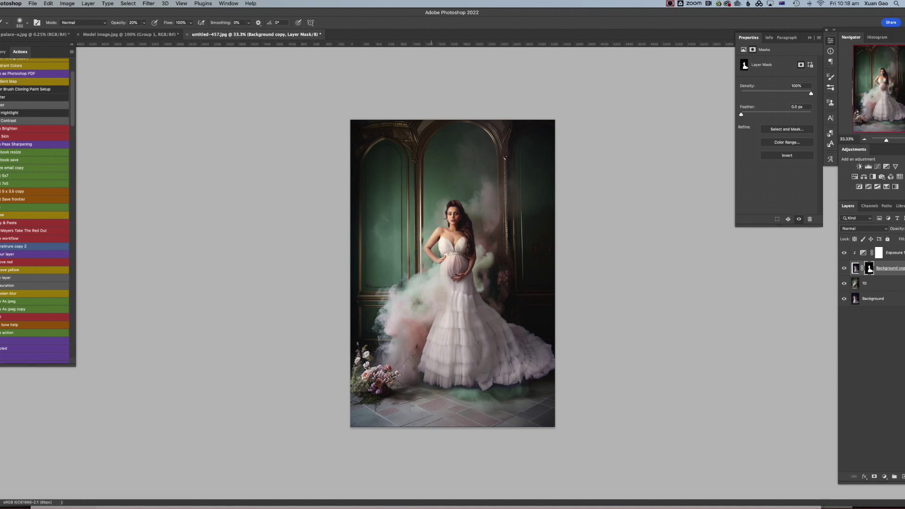
mouse_move(429, 324)
left_mouse_down()
mouse_move(430, 356)
mouse_move(428, 325)
mouse_move(414, 366)
left_mouse_up()
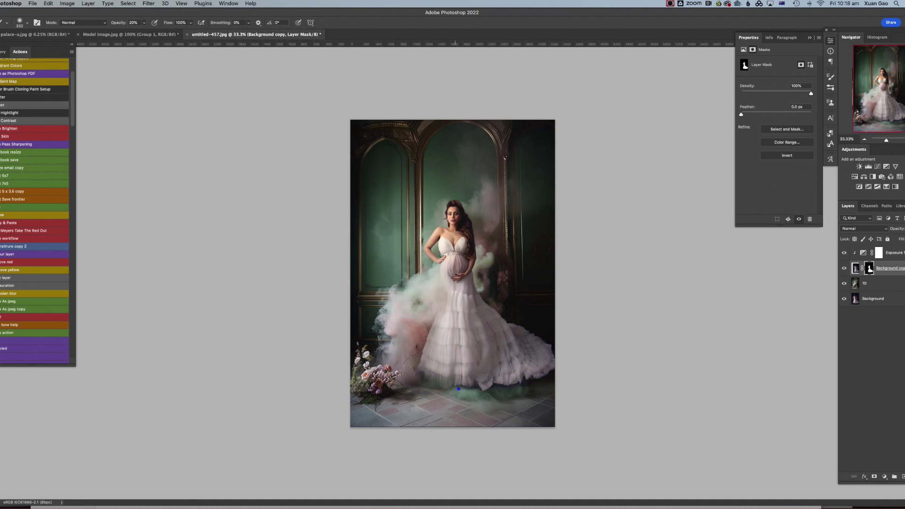
Enlarge the mask brush and paint along the gown's front hem to let the green floor smoke through.
right_click(473, 382)
left_click_drag(552, 393, 557, 394)
left_click(458, 375)
left_click(482, 397)
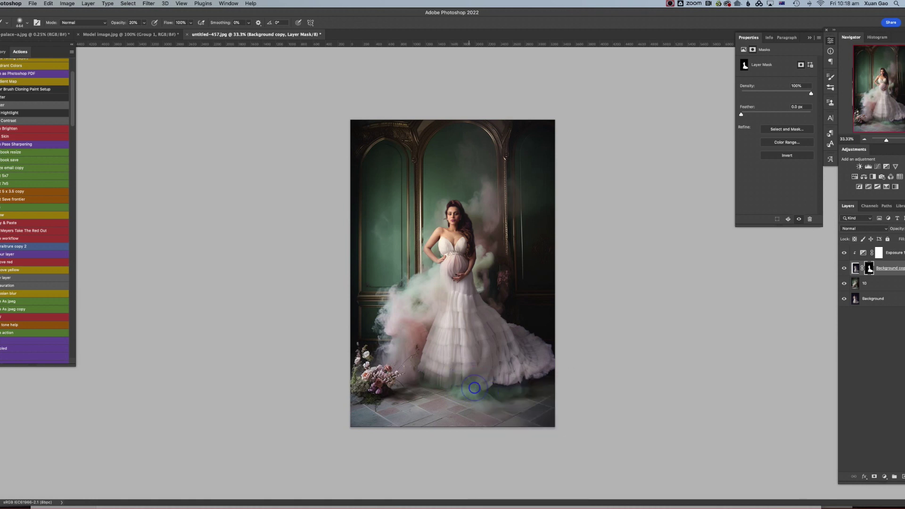
left_click(477, 383)
left_click(501, 384)
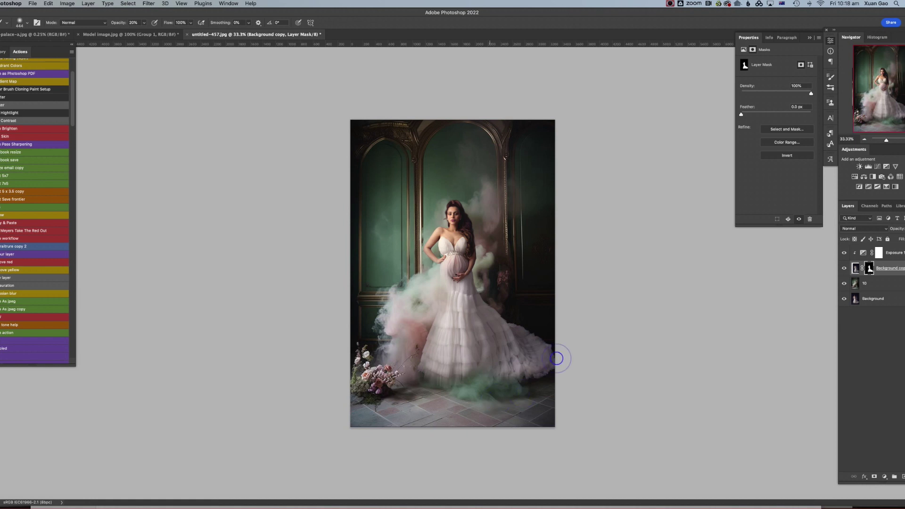
Blend the lower edge of the gown's train into the floor smoke on the mask with a slightly larger brush.
right_click(518, 371)
left_click_drag(597, 387, 600, 387)
left_click(493, 372)
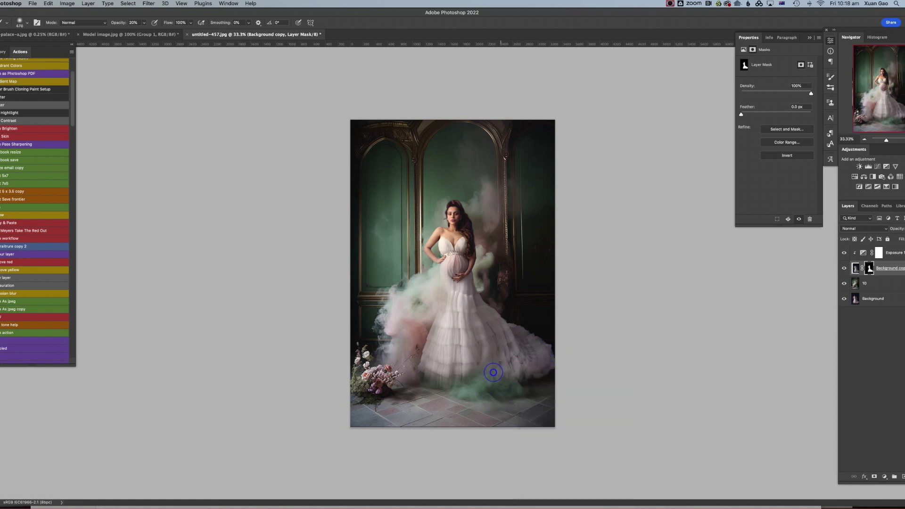
left_click(500, 366)
left_click(518, 366)
left_click(502, 373)
left_click(570, 375)
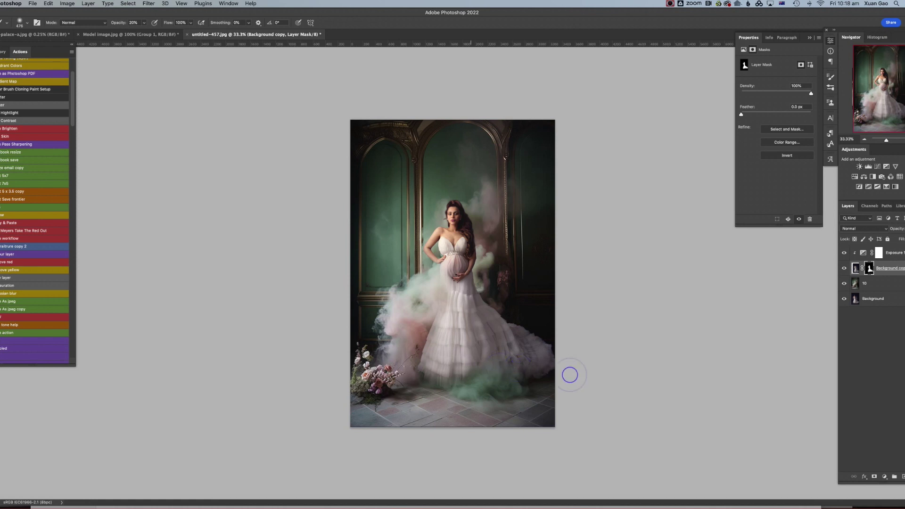
Soften the hem and left side of the gown on the mask, continuing with a 460 px brush at 10% opacity.
left_click(456, 388)
left_click(418, 355)
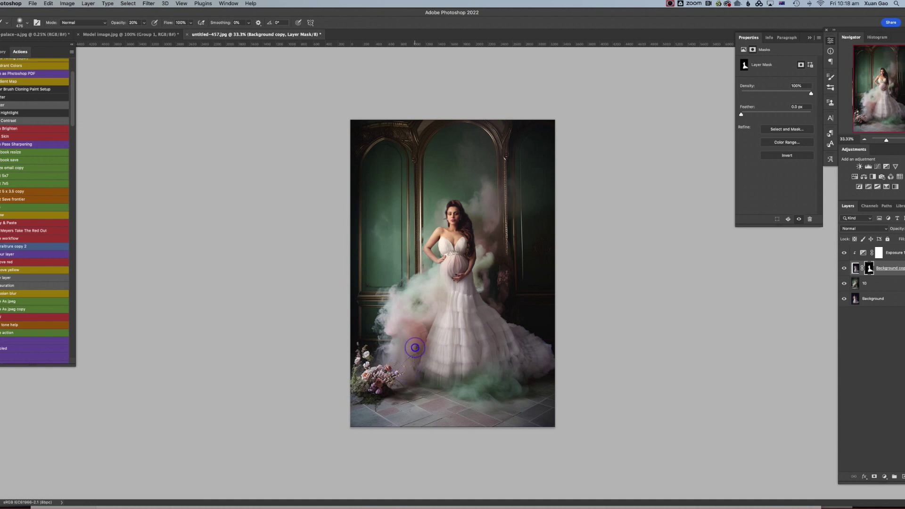
left_click(408, 377)
right_click(444, 371)
left_click(630, 323)
key("1")
left_click(438, 315)
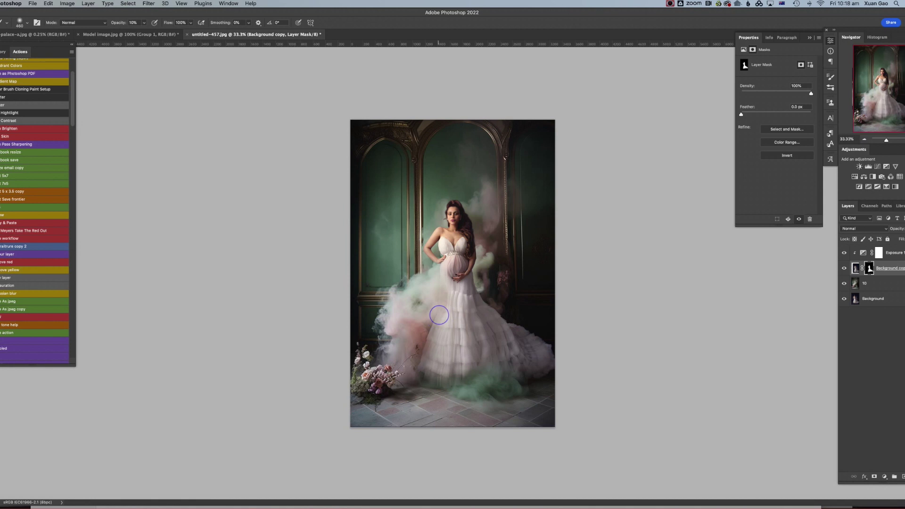
left_click_drag(440, 325, 440, 370)
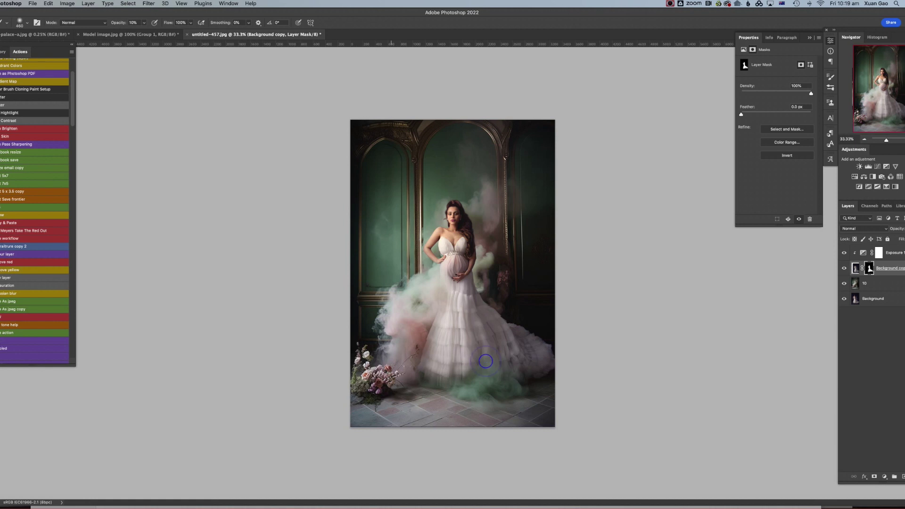
left_click_drag(434, 303, 441, 370)
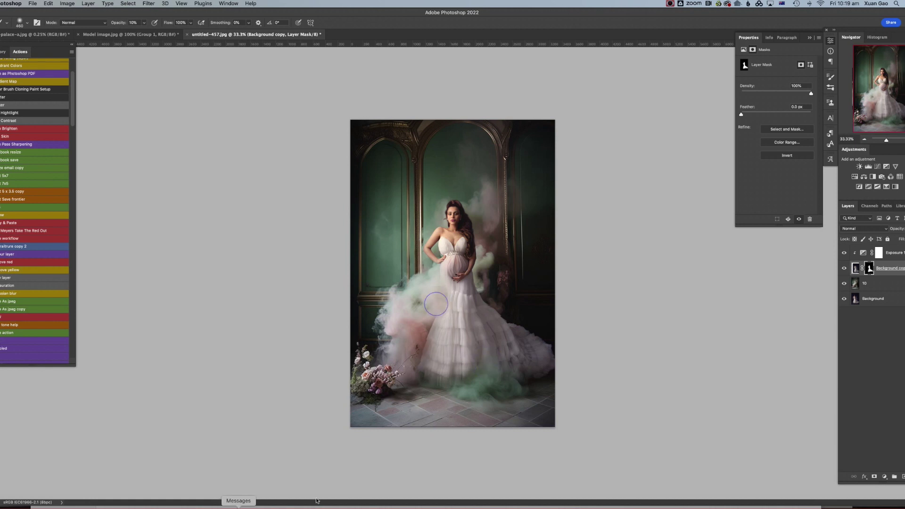
left_click(405, 369)
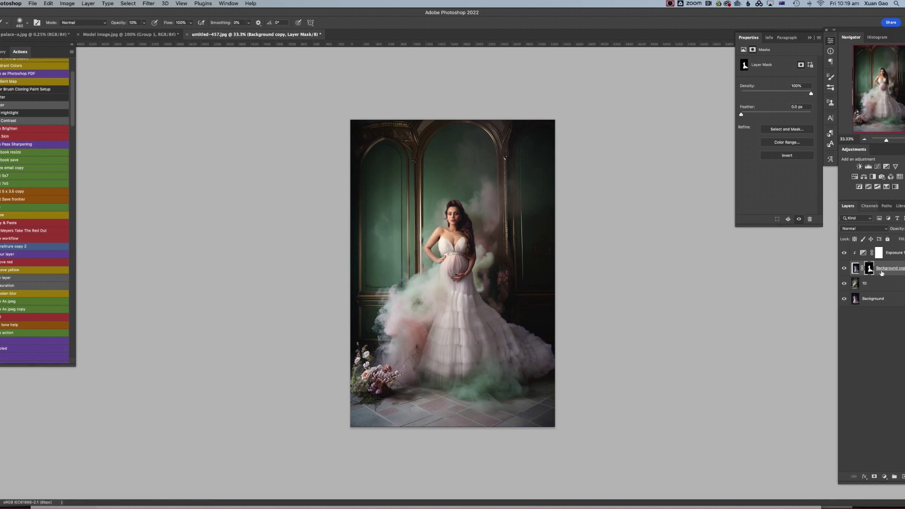
Add a Levels adjustment clipped to the Background copy beneath Exposure 1, with midtones 0.61 and output white 224.
left_click(893, 253)
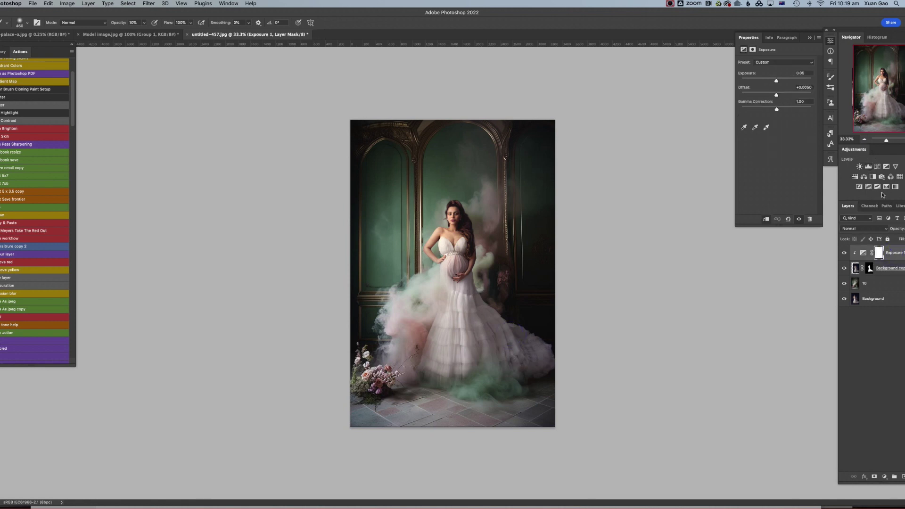
left_click(867, 166)
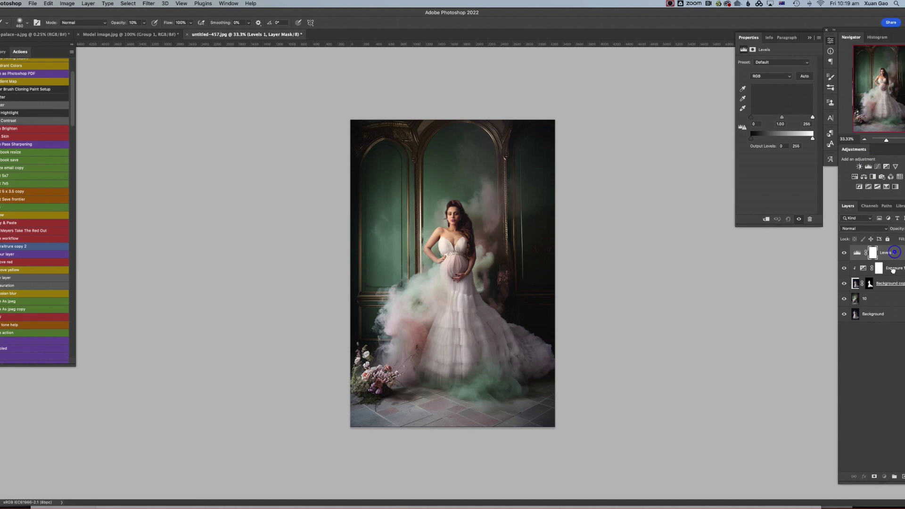
left_click_drag(893, 270, 899, 274)
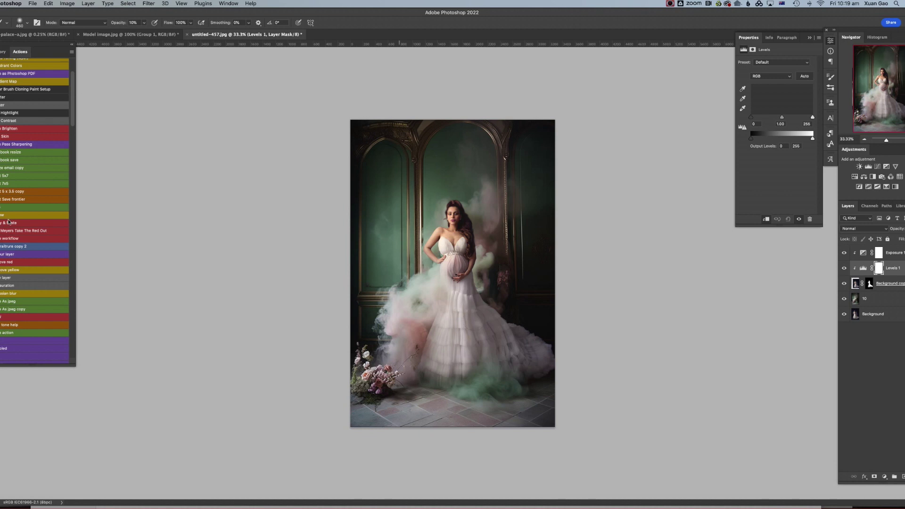
left_click_drag(785, 118, 806, 137)
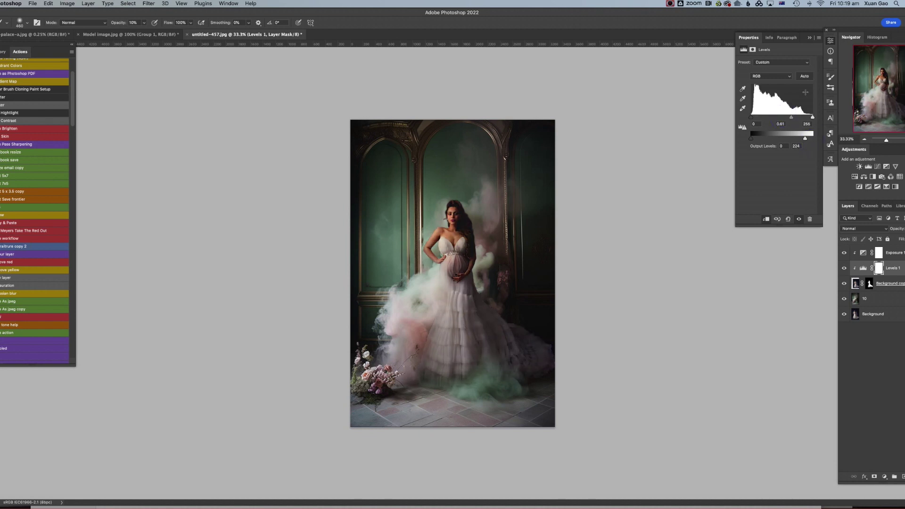
Invert the Levels 1 mask and paint the darkening onto the gown's train and right side at 10% opacity.
key("super+i")
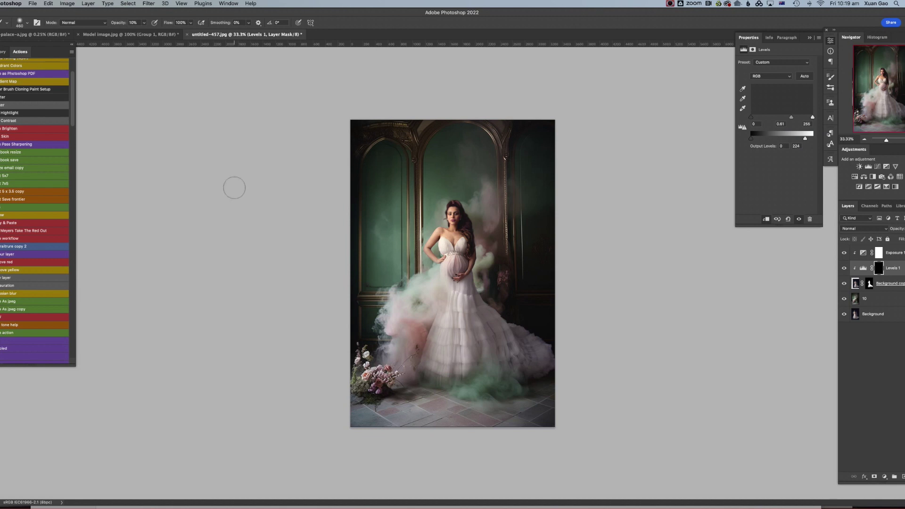
left_click_drag(494, 343, 498, 355)
mouse_move(506, 337)
left_mouse_down()
mouse_move(538, 350)
mouse_move(510, 349)
mouse_move(483, 304)
mouse_move(501, 365)
mouse_move(515, 355)
mouse_move(487, 318)
mouse_move(522, 350)
mouse_move(508, 335)
mouse_move(504, 351)
mouse_move(483, 322)
mouse_move(485, 334)
mouse_move(517, 336)
mouse_move(553, 355)
mouse_move(509, 319)
mouse_move(545, 349)
mouse_move(525, 368)
mouse_move(510, 330)
mouse_move(538, 352)
mouse_move(522, 373)
mouse_move(541, 342)
left_mouse_up()
mouse_move(477, 301)
left_mouse_down()
mouse_move(513, 330)
mouse_move(520, 365)
mouse_move(494, 308)
mouse_move(538, 353)
mouse_move(496, 344)
left_mouse_up()
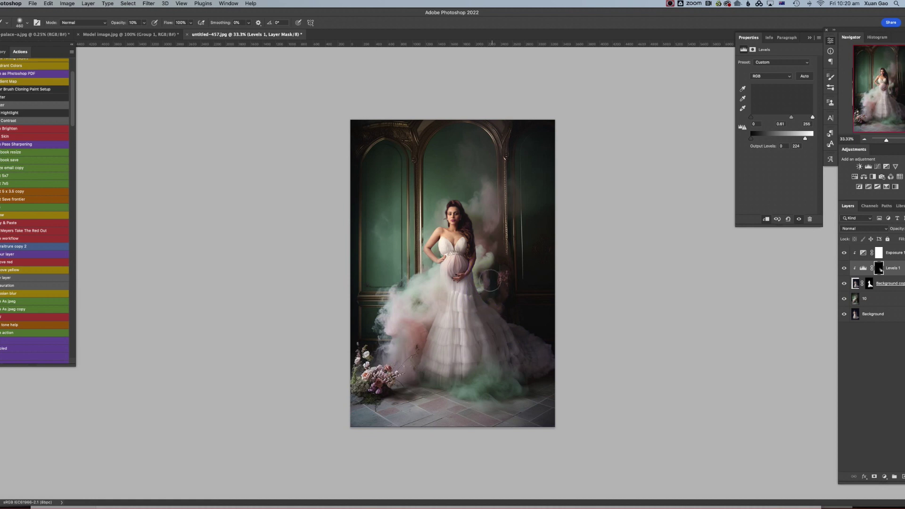
right_click(488, 276)
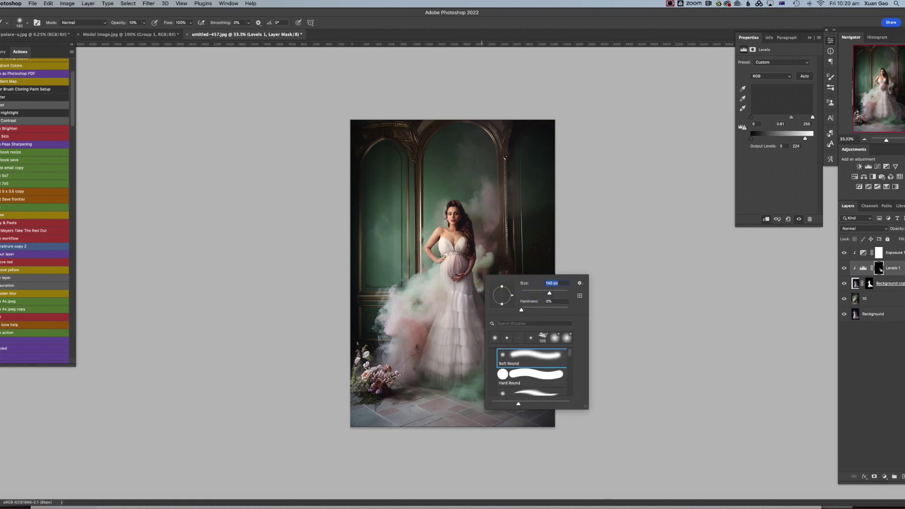
Add a darkening Levels adjustment above layer 10 with midtones 0.58 and reduced output white.
left_click(885, 299)
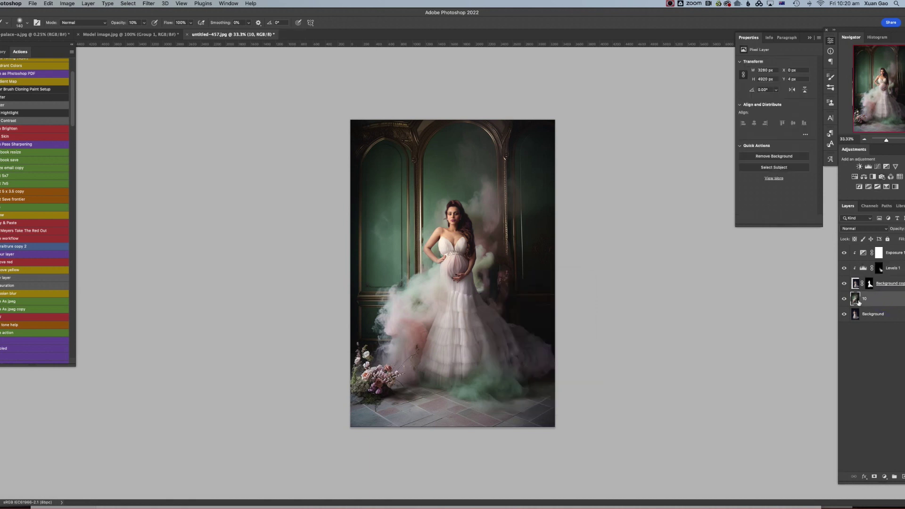
left_click(868, 167)
left_click_drag(785, 117, 801, 138)
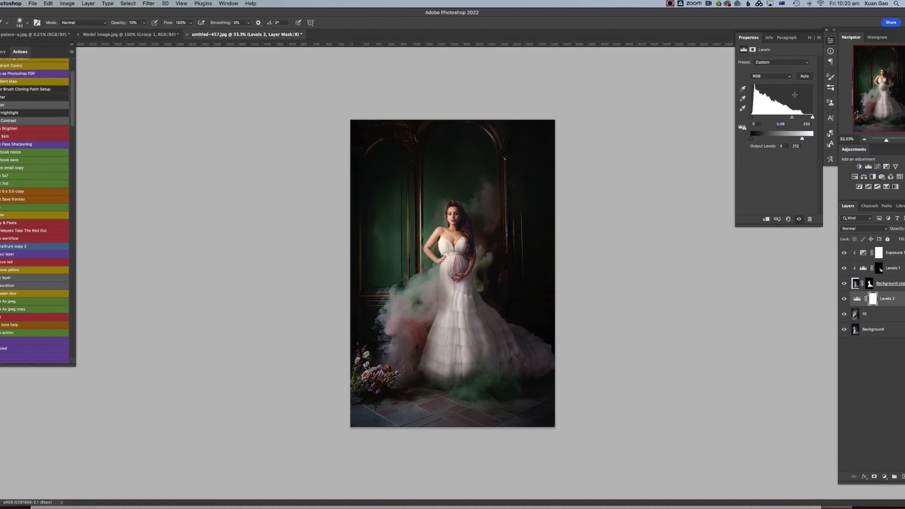
Invert the Levels 2 mask and paint shadow onto the smoke beside the model's right-hand contour with small soft brushes at 20% opacity.
key("super+i")
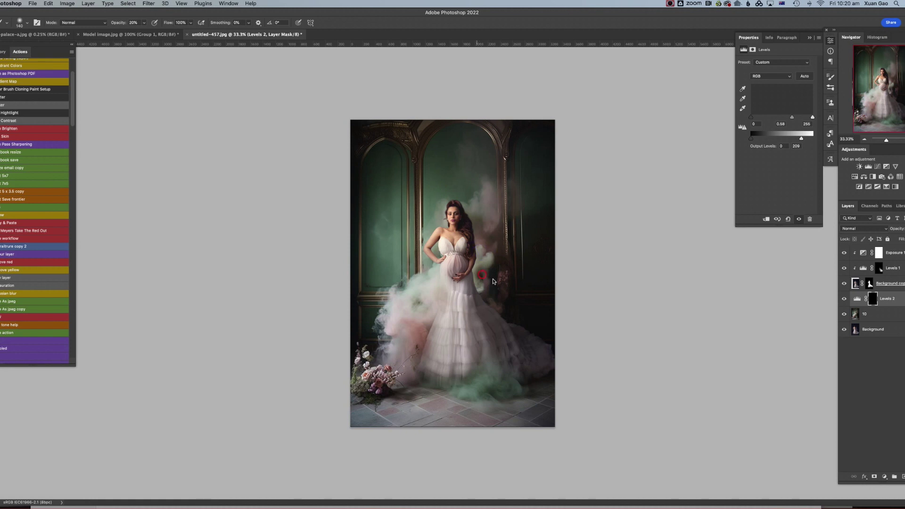
right_click(481, 269)
left_click_drag(553, 292, 559, 292)
left_click_drag(474, 258, 480, 293)
right_click(479, 291)
left_click_drag(551, 300, 533, 301)
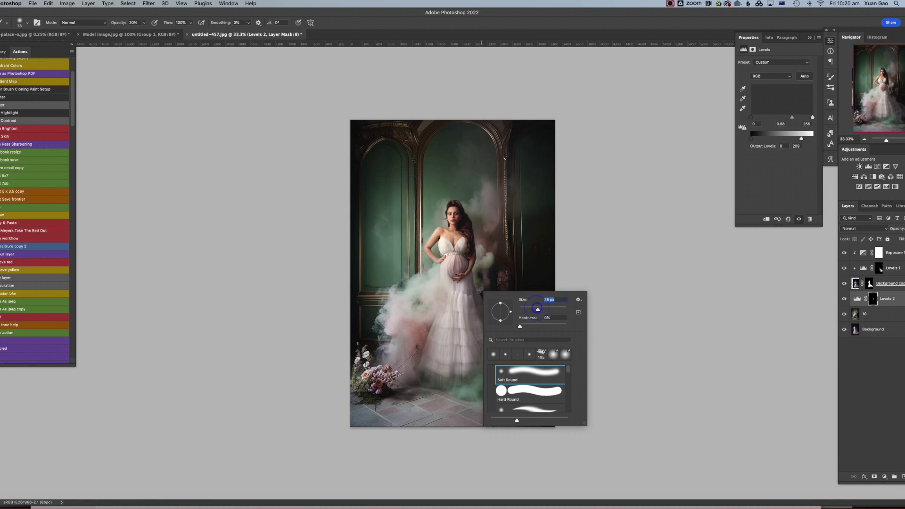
key("Return")
left_click_drag(472, 276, 474, 286)
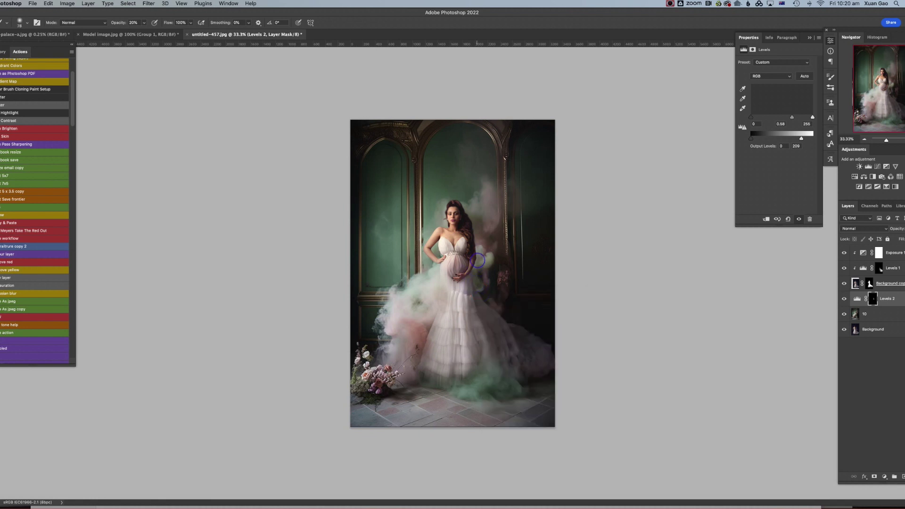
Enlarge the soft brush in stages and extend the Levels 2 shadow beside the model's arm and over the backdrop behind her.
right_click(477, 269)
left_click_drag(540, 280, 552, 280)
key("Return")
left_click_drag(480, 255, 469, 263)
right_click(478, 274)
left_click_drag(552, 291, 562, 291)
key("Return")
mouse_move(479, 257)
left_mouse_down()
mouse_move(499, 269)
mouse_move(514, 226)
mouse_move(509, 238)
mouse_move(582, 188)
left_mouse_up()
left_click_drag(491, 221, 490, 221)
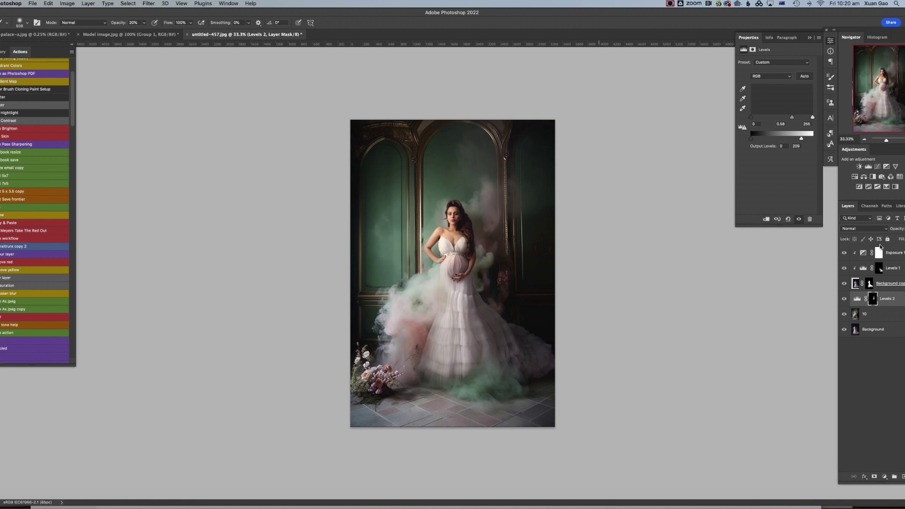
Create a new layer above Exposure 1 and sample the muted green #758e7b from the backdrop as the foreground colour.
left_click(897, 253)
left_click(903, 476)
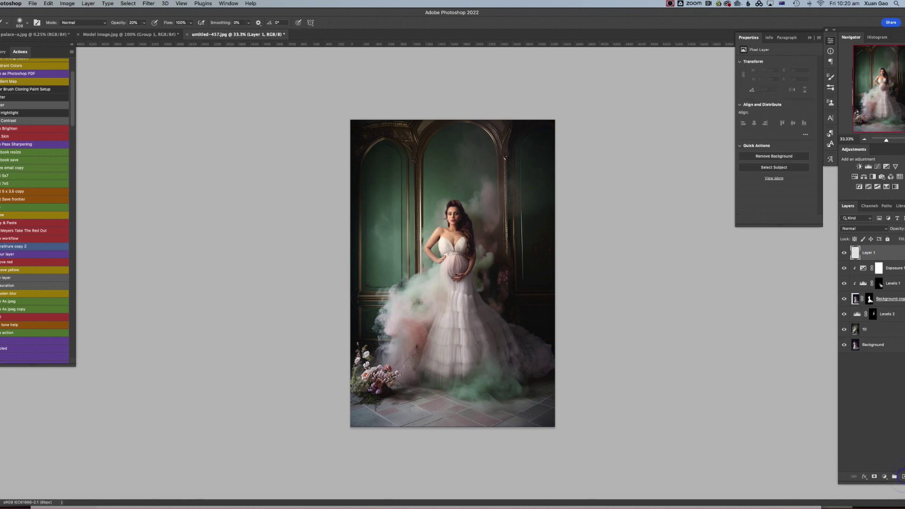
left_click(41, 284)
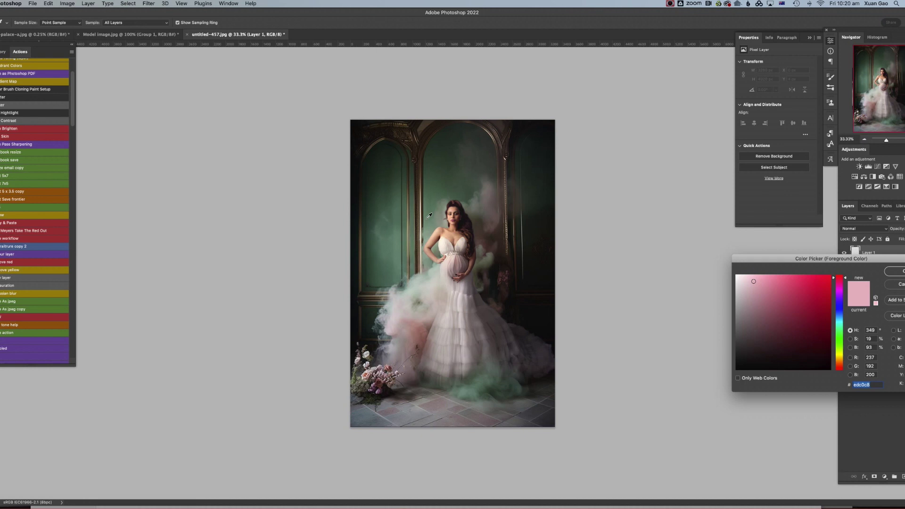
left_click(430, 214)
left_click(432, 212)
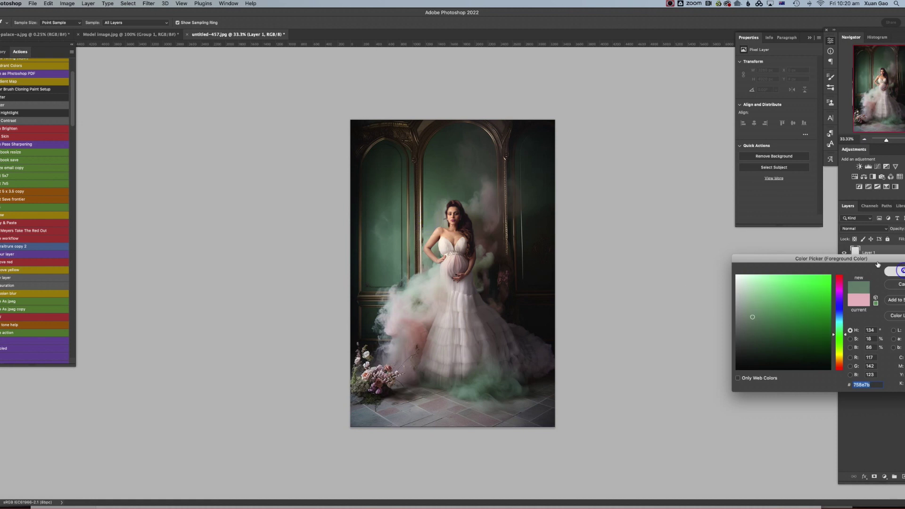
key("Return")
Paint a faint green haze over the left side of the scene on Layer 1 with a 2840 px soft brush.
right_click(406, 252)
left_click_drag(491, 270, 493, 270)
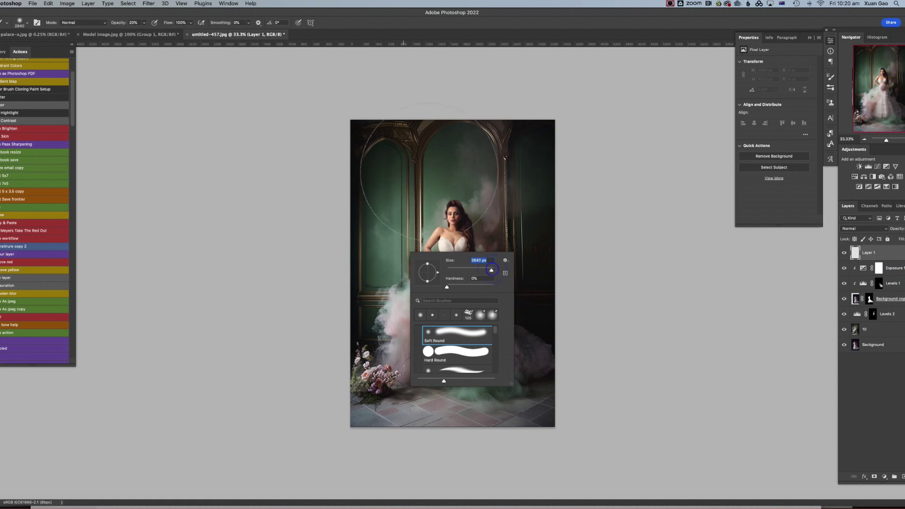
left_click(320, 117)
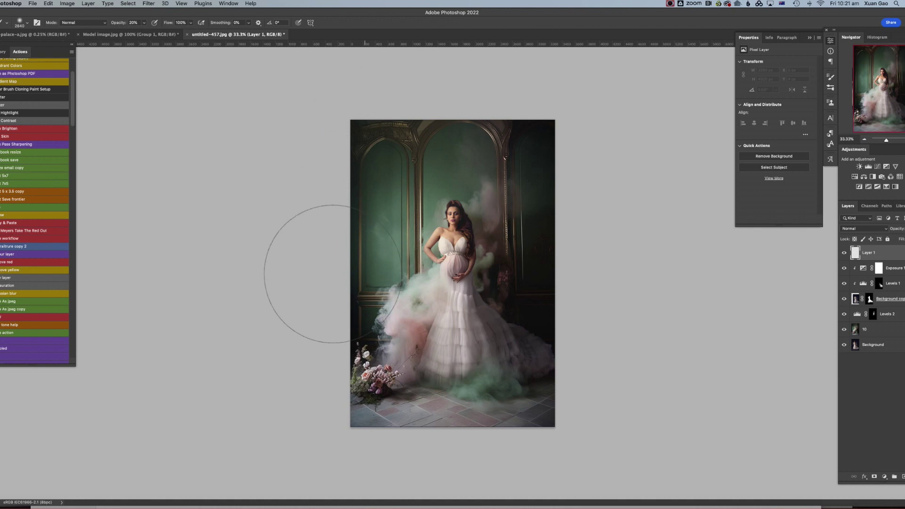
left_click(365, 206)
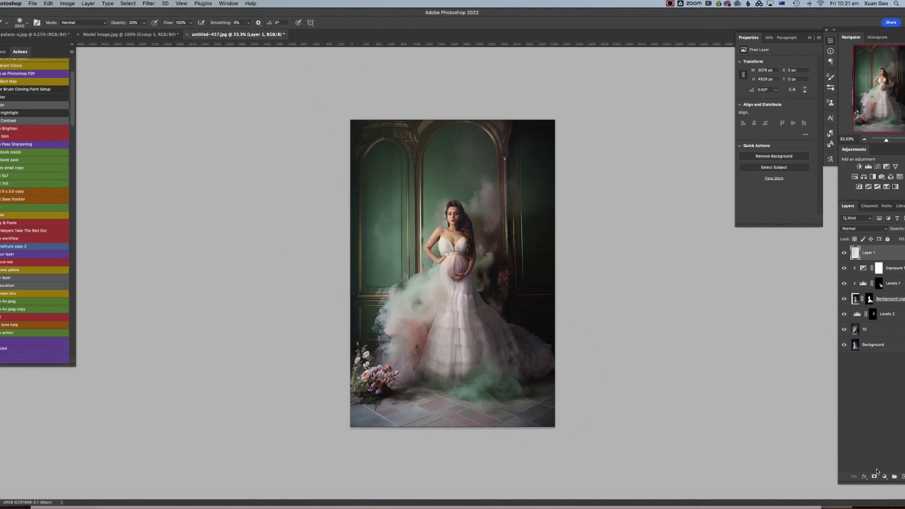
Add a layer mask to Layer 1 and clear the haze from the model's face with a 476 px soft brush at 40% opacity.
left_click(875, 476)
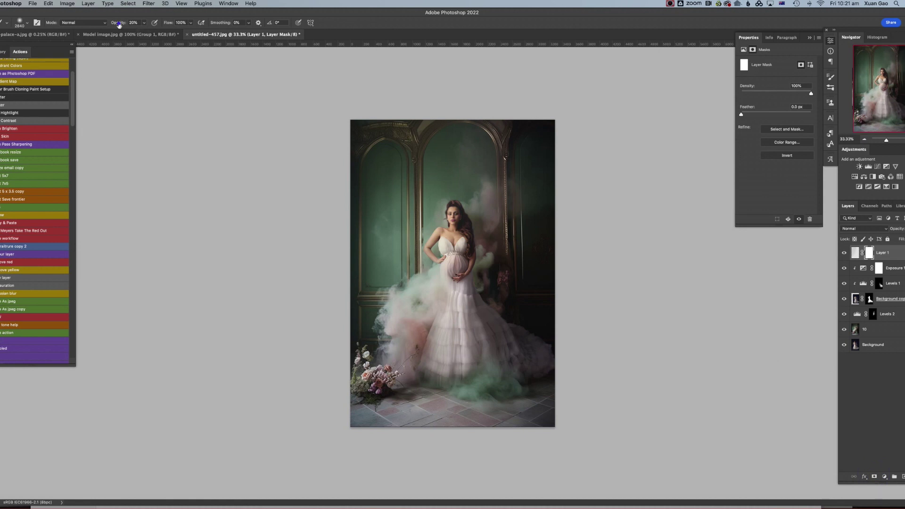
left_click_drag(124, 24, 121, 27)
right_click(482, 255)
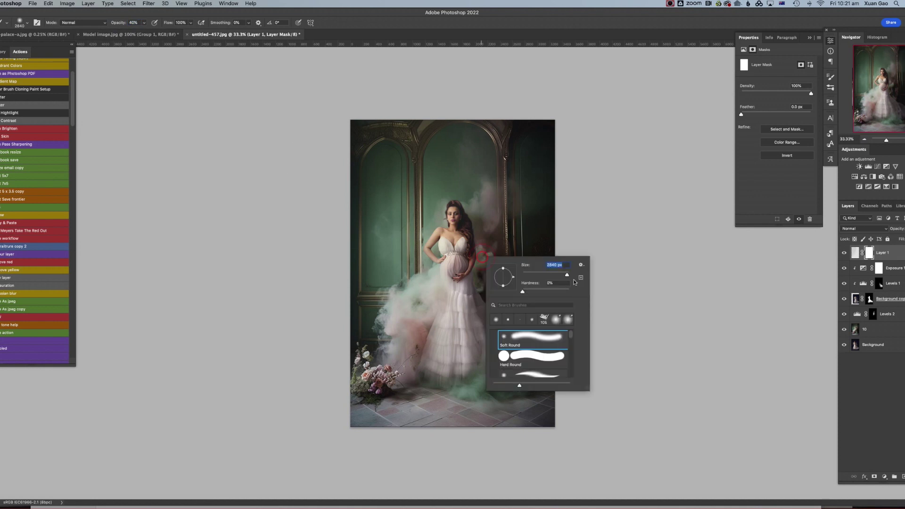
left_click_drag(566, 277, 554, 277)
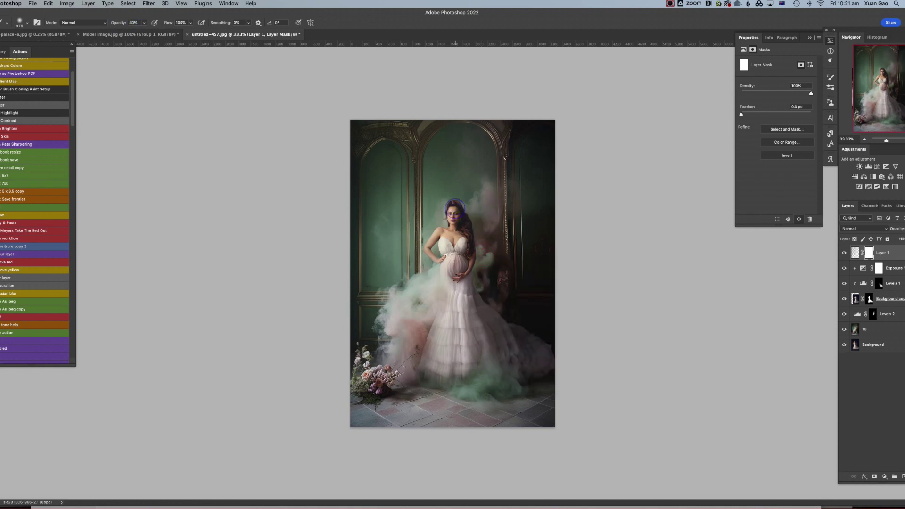
mouse_move(455, 223)
left_mouse_down()
mouse_move(451, 211)
mouse_move(463, 208)
mouse_move(455, 207)
left_mouse_up()
Enlarge the soft brush to 2840 px and fade the Layer 1 haze broadly around the model's head on the mask.
right_click(465, 297)
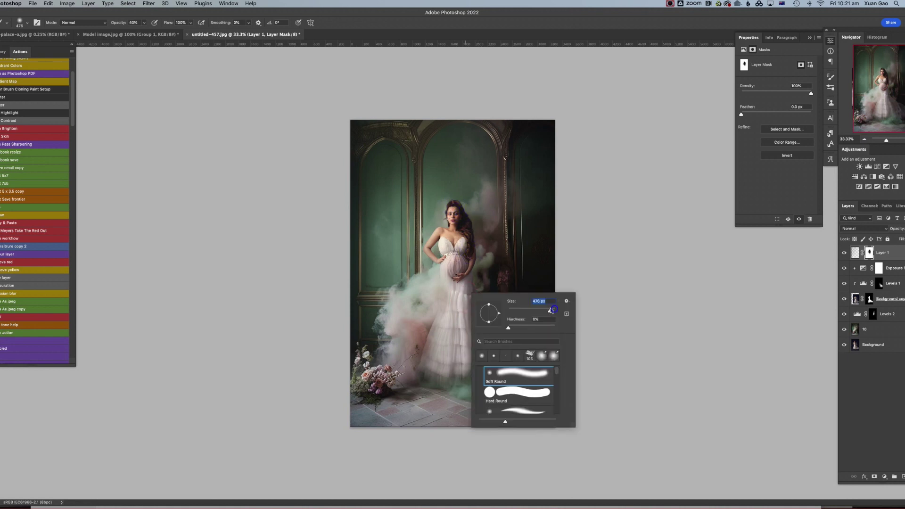
left_click_drag(528, 308, 554, 309)
key("Tab")
key("Tab")
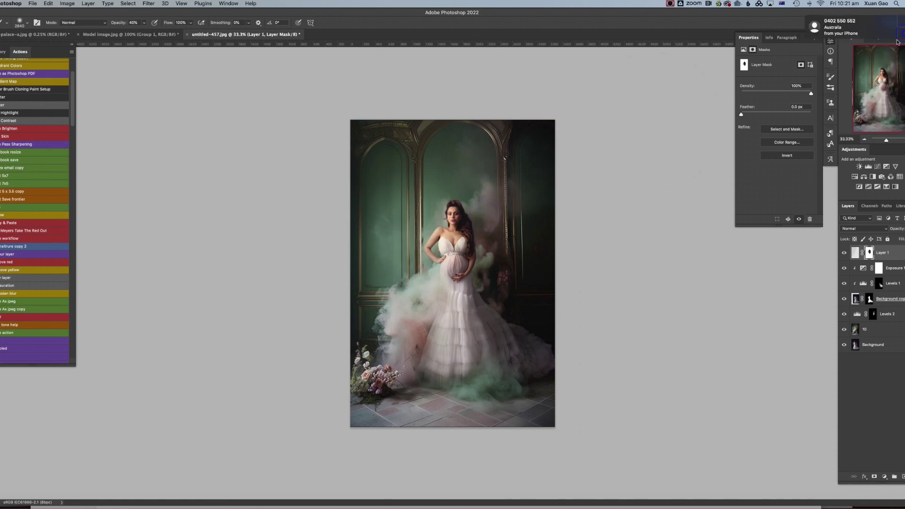
left_click(460, 201)
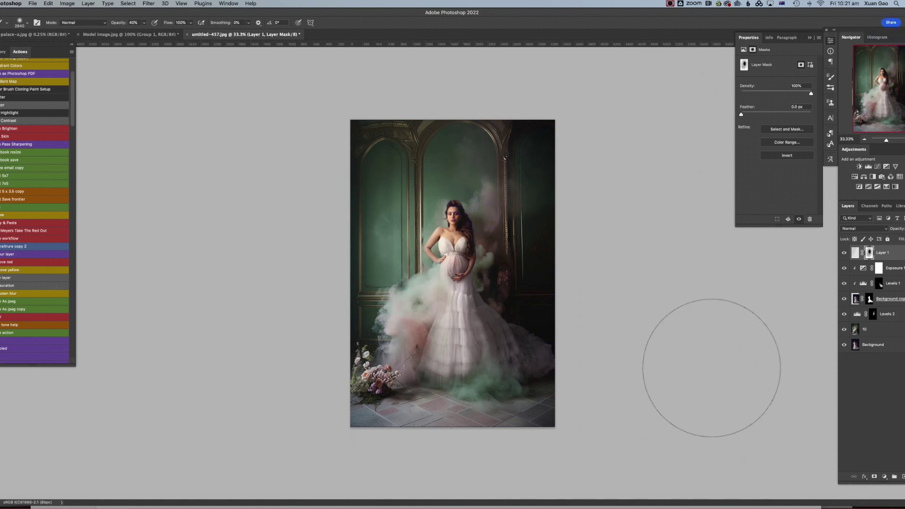
Target Layer 1's pixels instead of its mask and examine the blend of gown, smoke and stone floor up close.
key("super+2")
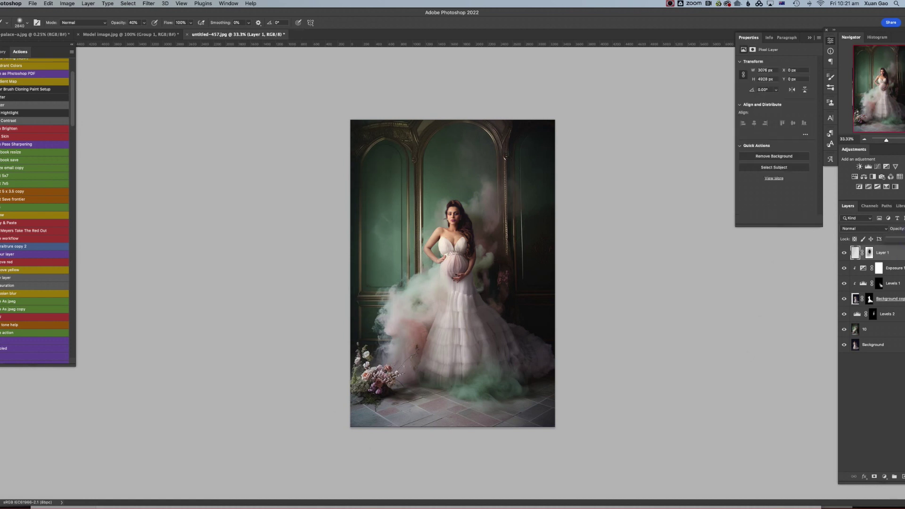
key("super+equal")
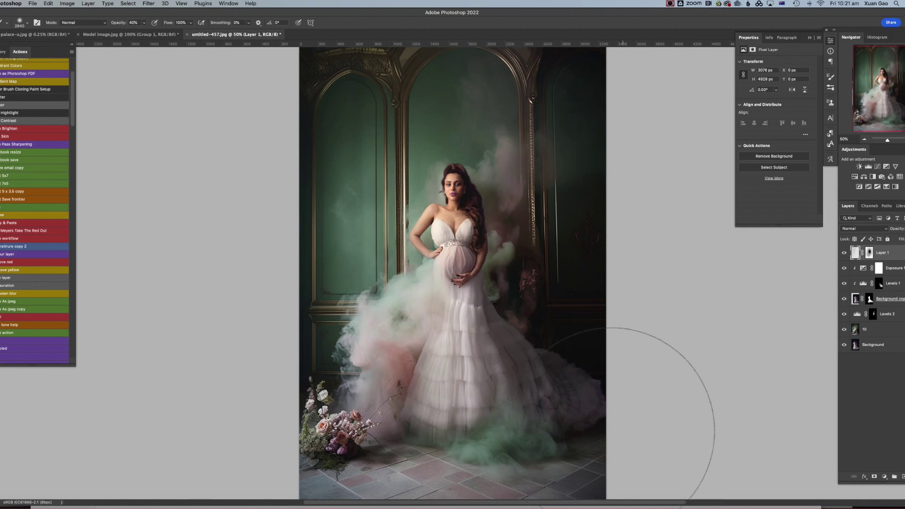
key("super+equal")
left_click_drag(888, 101, 888, 122)
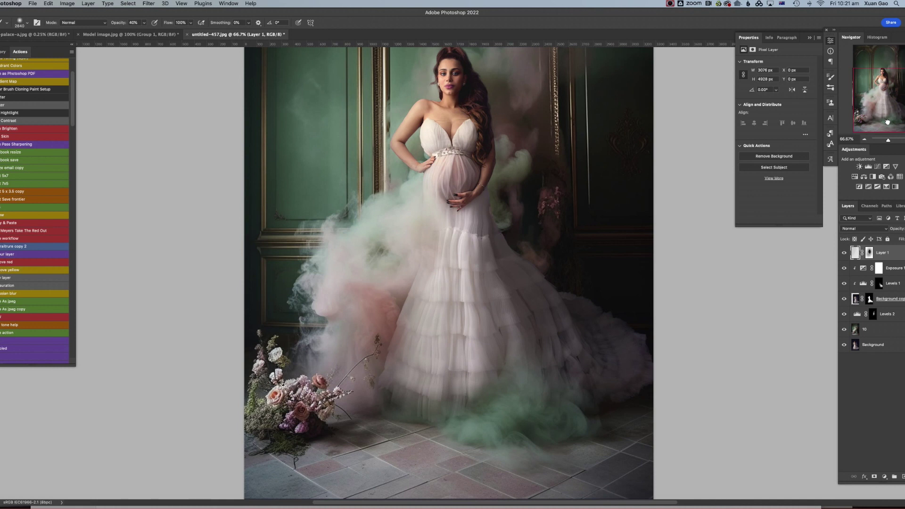
left_click_drag(888, 121, 886, 128)
left_click(864, 140)
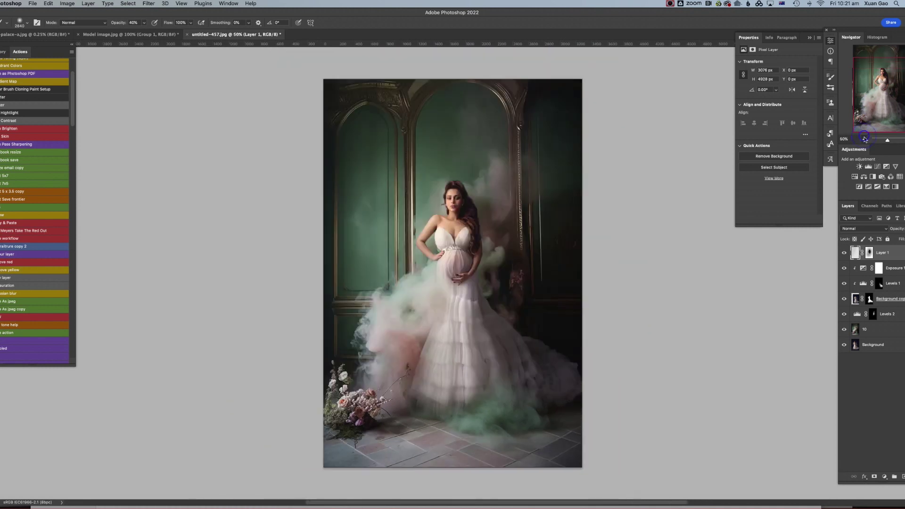
left_click(865, 140)
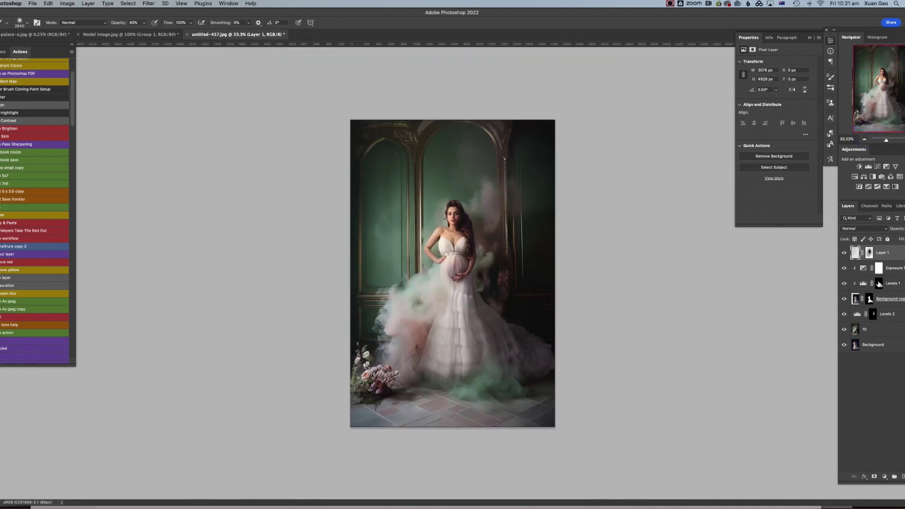
Group the layers from Layer 1 down to layer 10, expand the group and toggle its visibility to compare the composite with the original portrait.
left_click(886, 331, "shift")
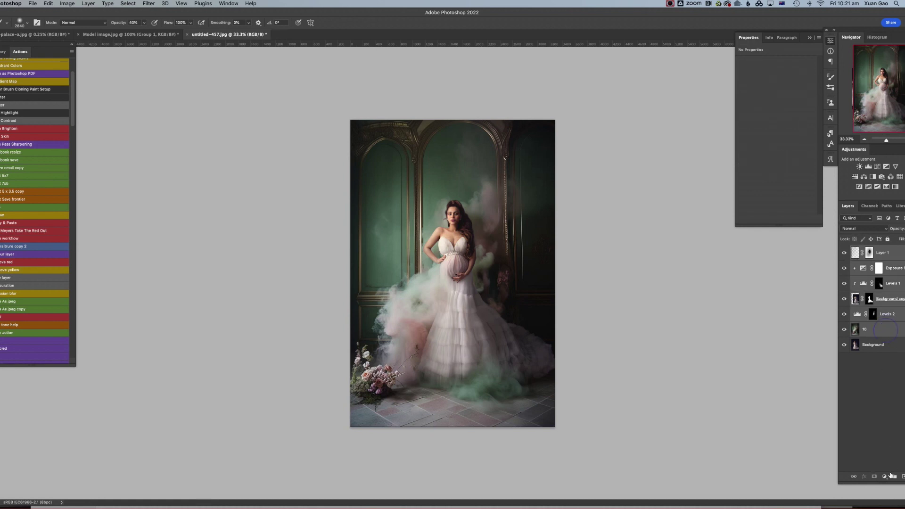
left_click(895, 476)
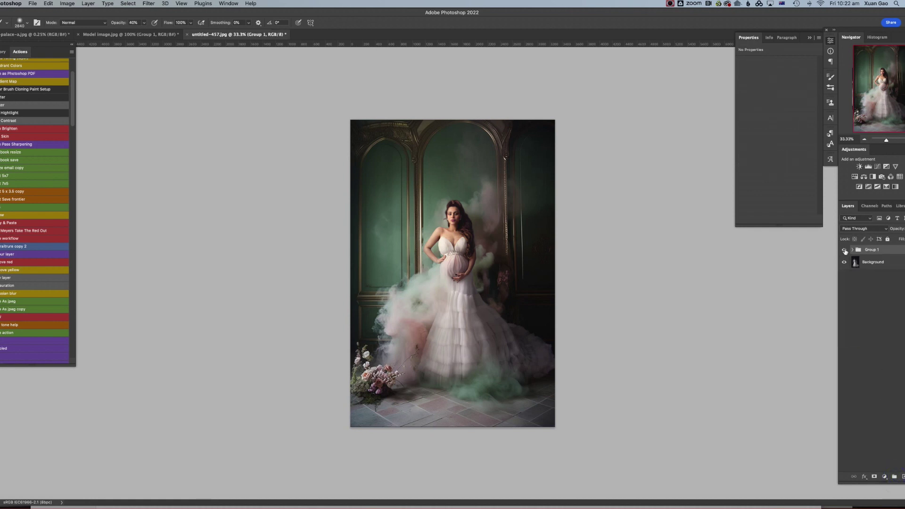
left_click(844, 250)
left_click(845, 250)
left_click(853, 250)
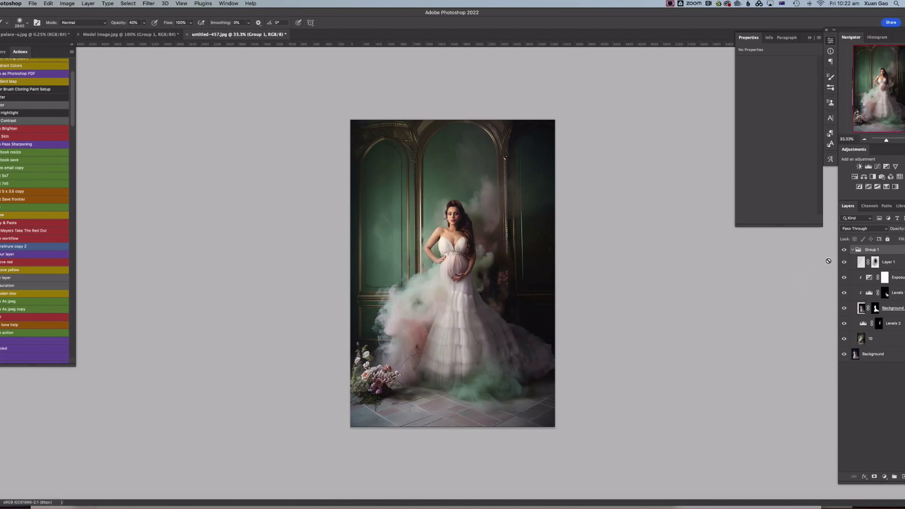
left_click(844, 250)
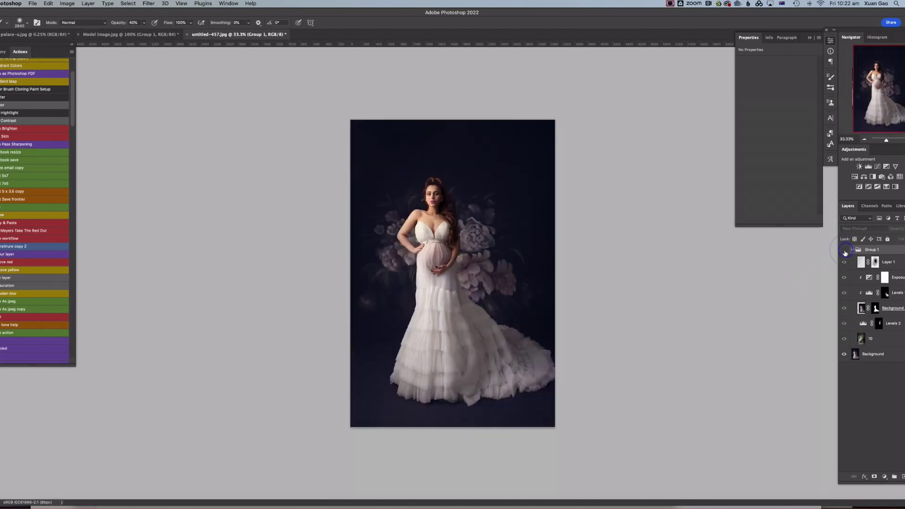
left_click(844, 250)
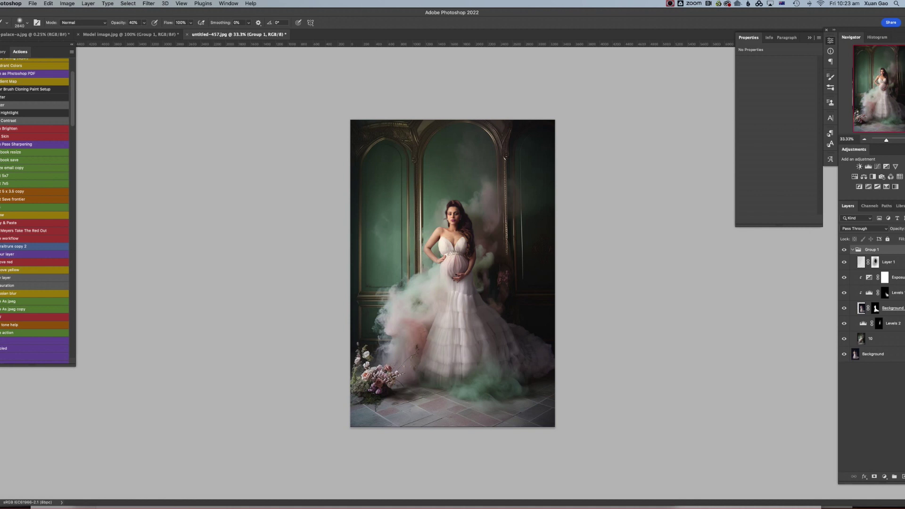
left_click(897, 140)
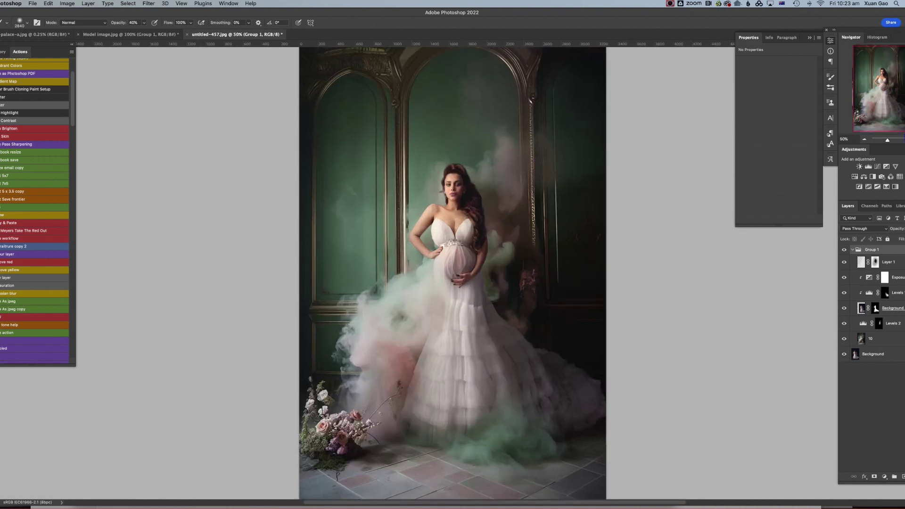